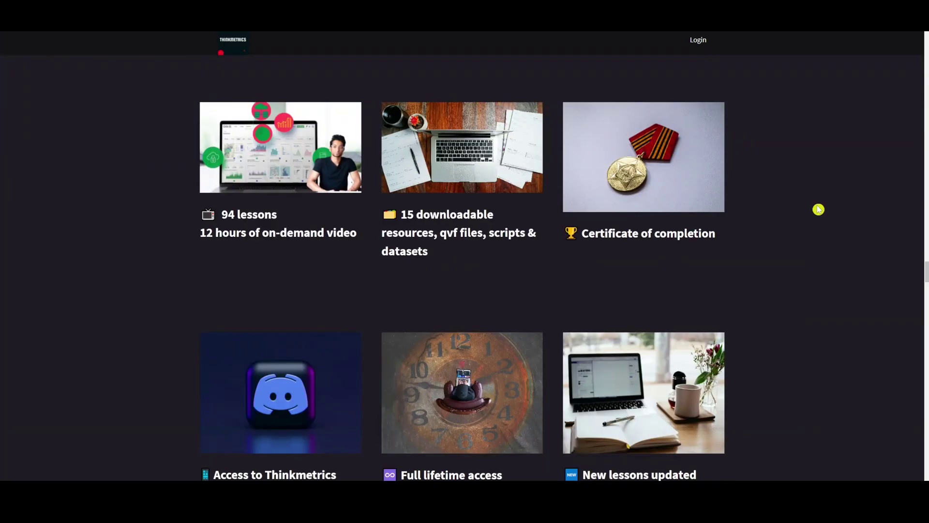
scroll(804, 315, down, 2)
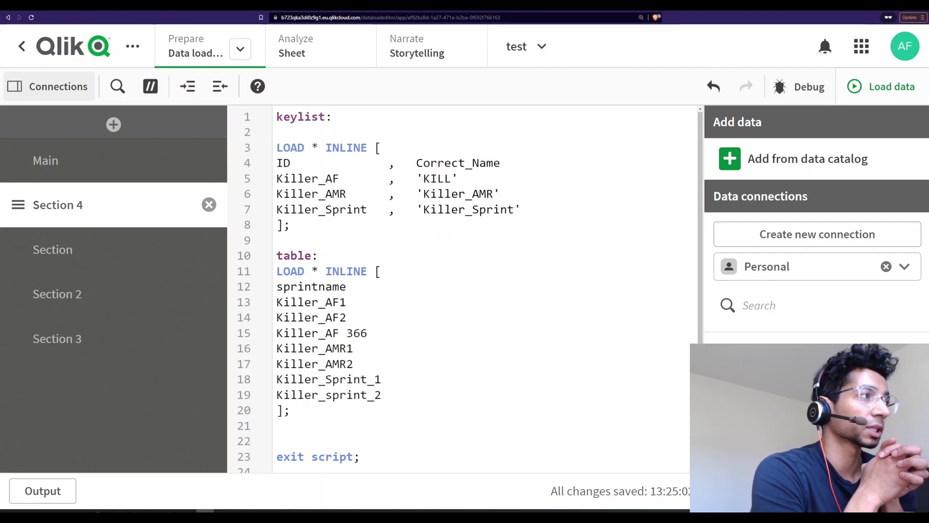
Examine the keylist inline table, its ID values and the matching Correct_Name values.
drag(276, 118, 325, 121)
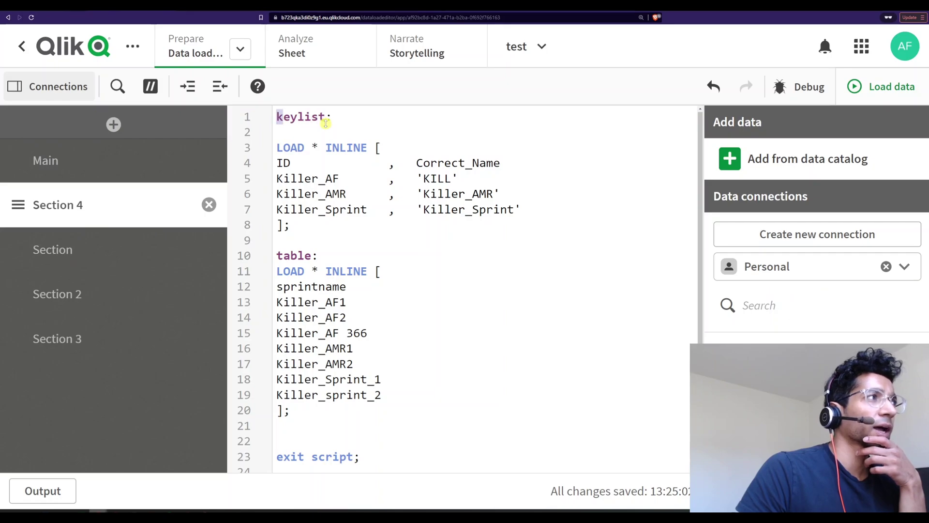
drag(278, 179, 354, 194)
double_click(356, 210)
drag(303, 179, 325, 209)
click(387, 210)
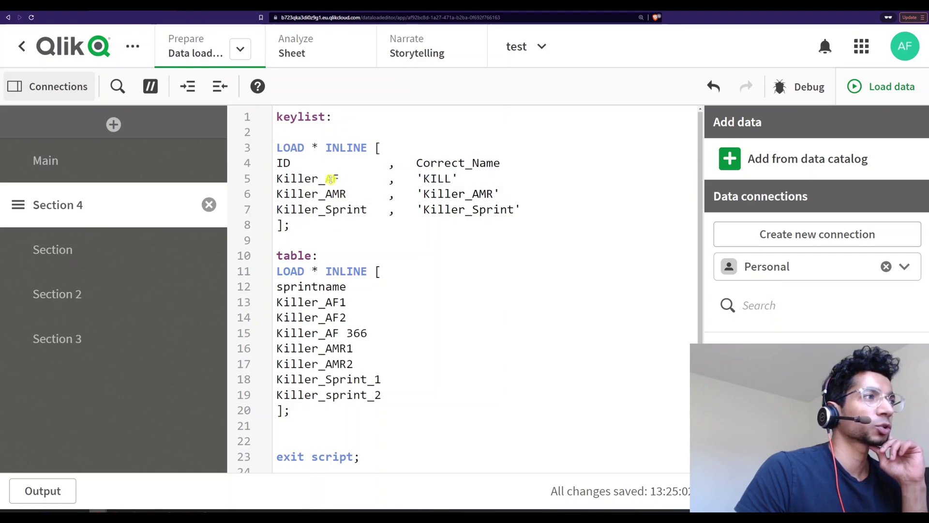
drag(420, 181, 500, 210)
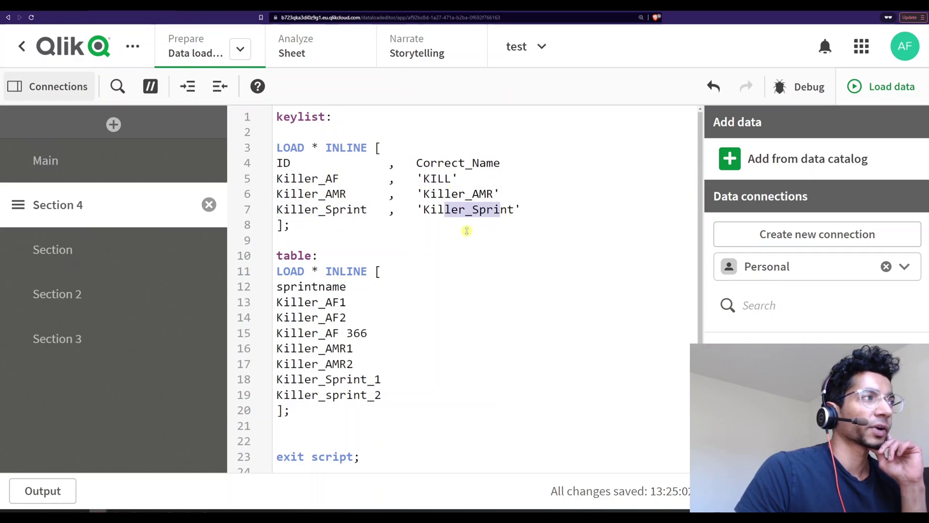
drag(304, 164, 277, 163)
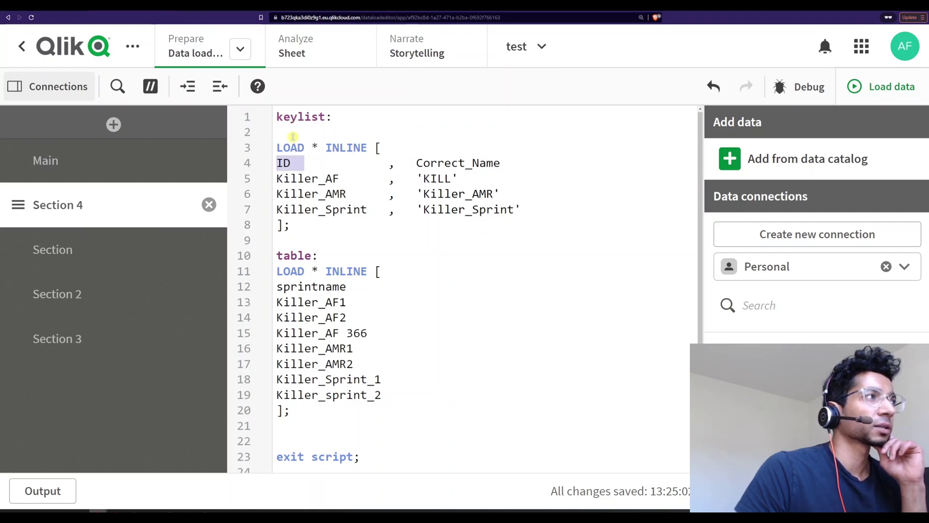
Compare the sprintname values in the second inline table with the ID and Correct_Name columns of keylist.
drag(298, 302, 304, 349)
drag(315, 178, 277, 179)
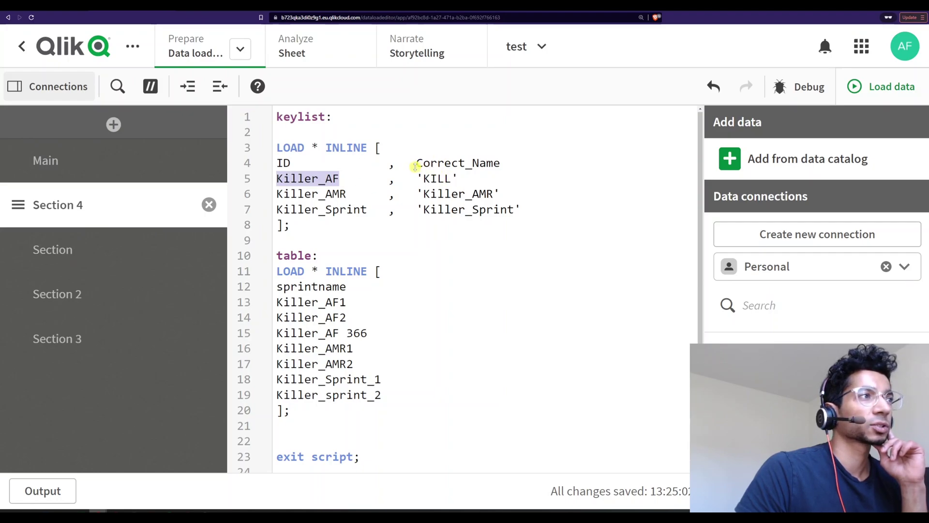
drag(414, 163, 512, 169)
scroll(455, 261, down, 1)
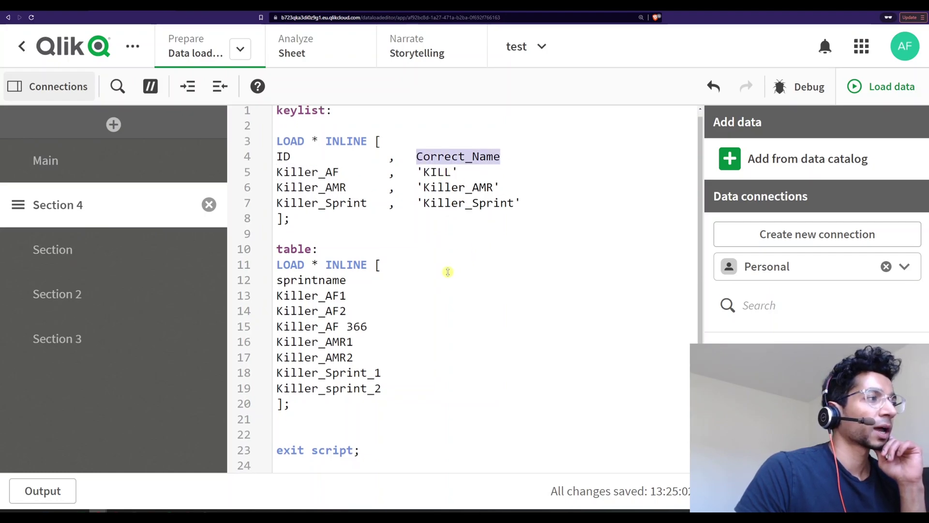
drag(277, 275, 347, 277)
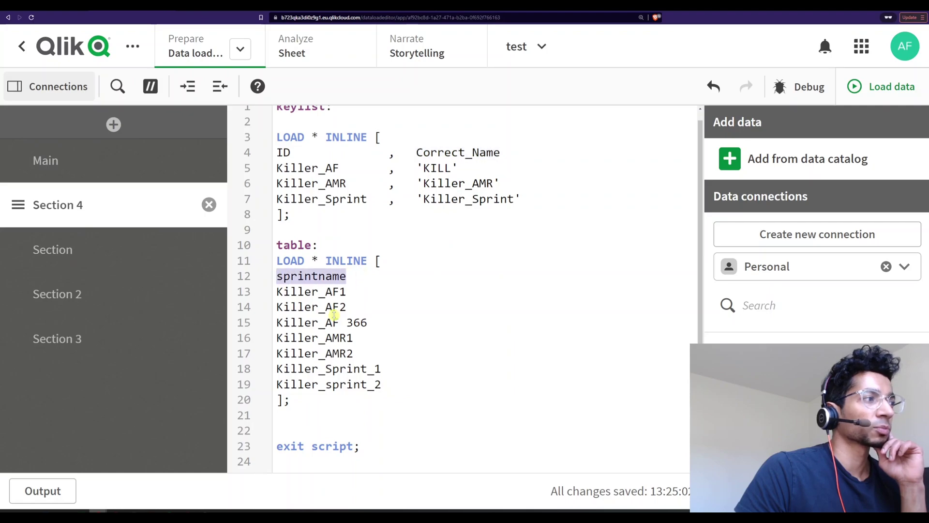
drag(277, 289, 378, 386)
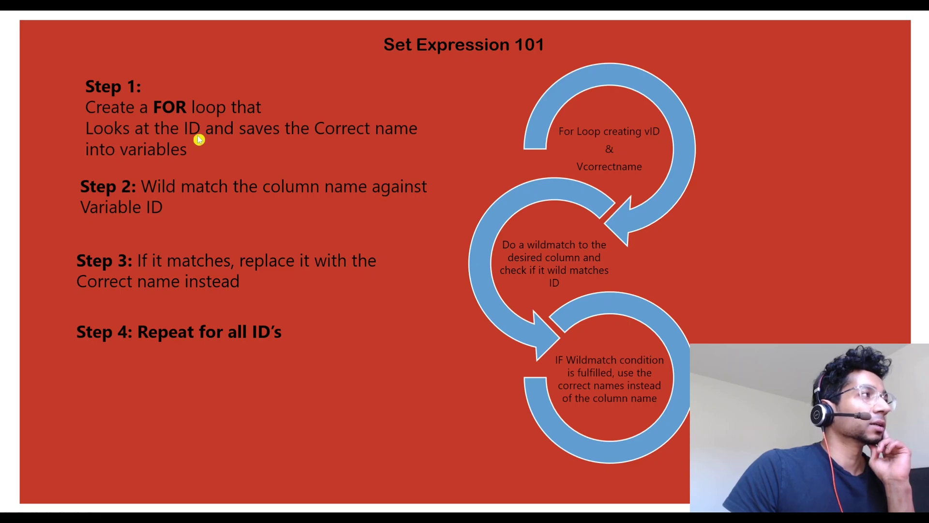
Switch from the slides back to the Qlik data load editor and review the Killer_AF to 'KILL' mapping in keylist.
key(alt+Tab)
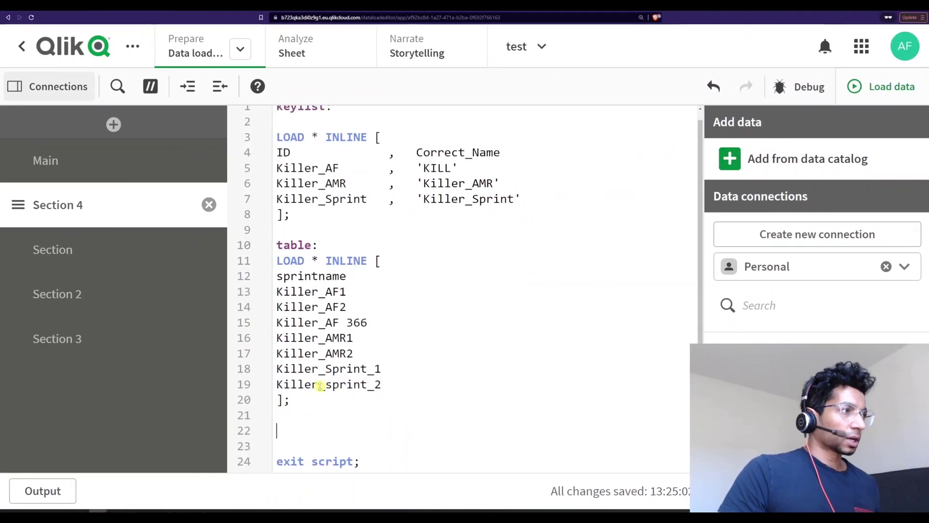
scroll(358, 367, up, 1)
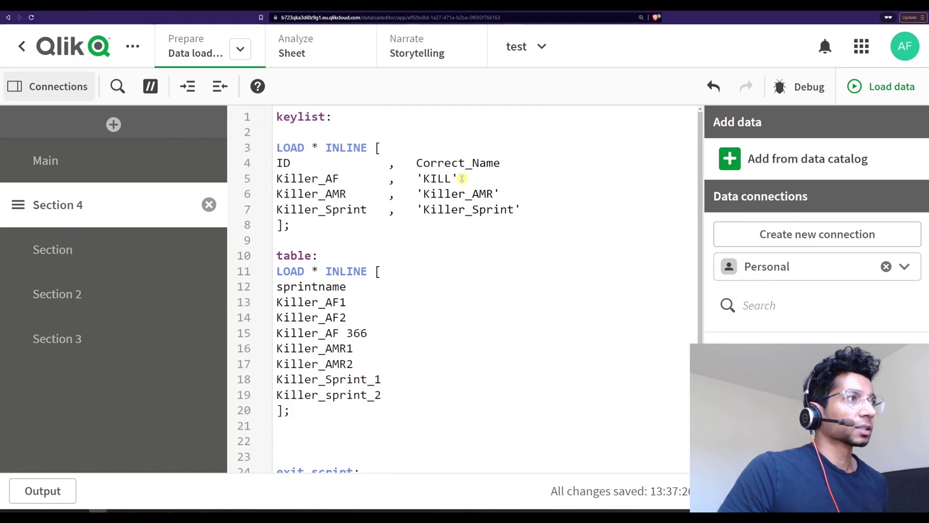
drag(337, 179, 276, 180)
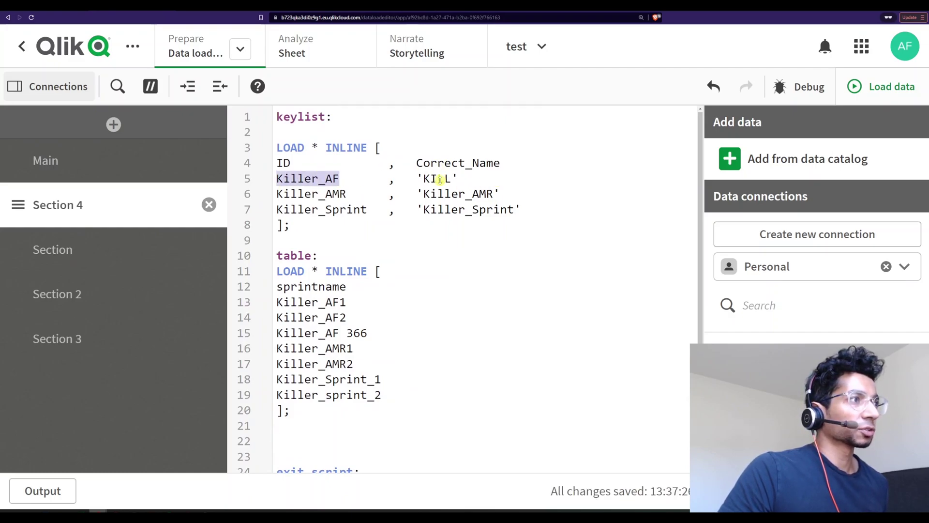
drag(423, 180, 451, 180)
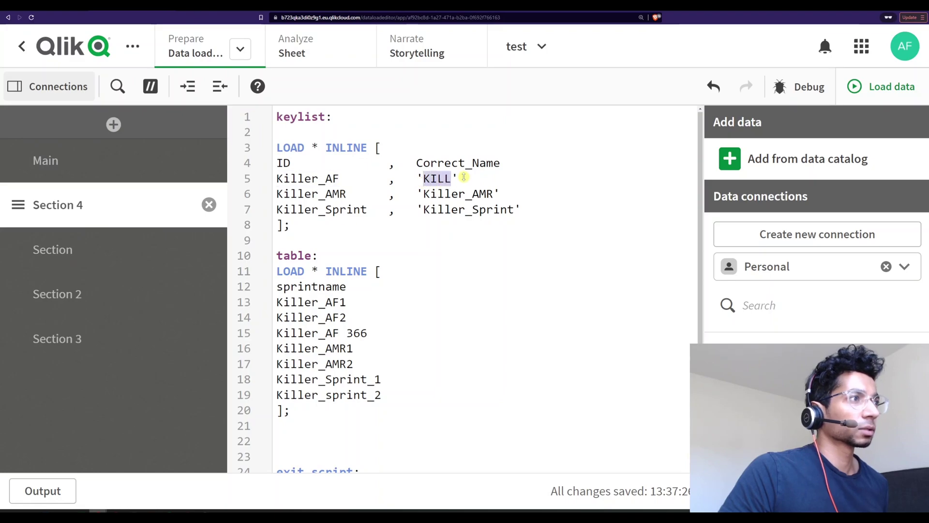
scroll(386, 290, down, 1)
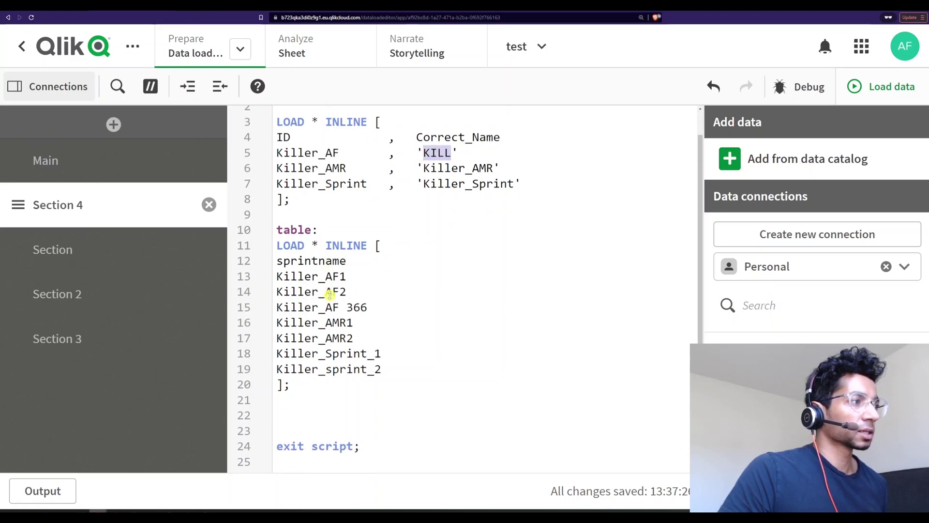
Remove a spare blank line above the exit script statement and start a loop there with "For i = 0 to".
click(304, 418)
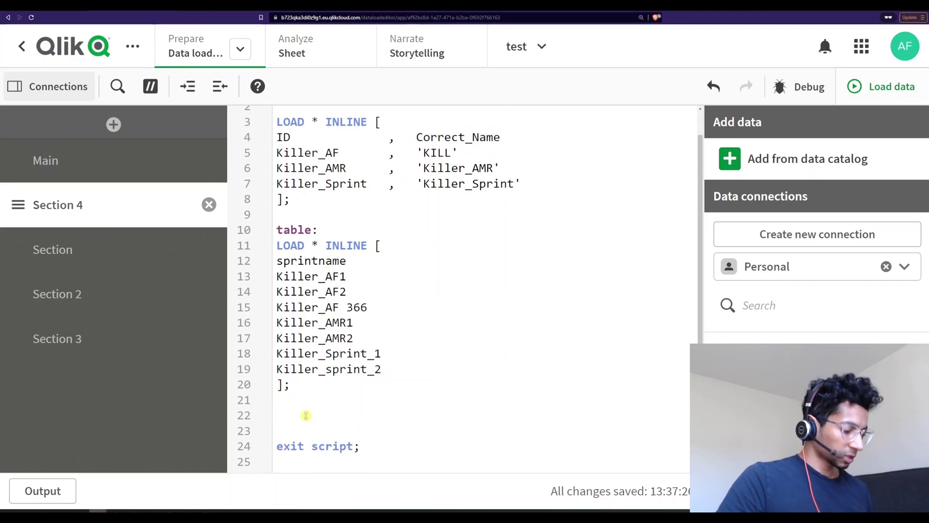
key(Delete)
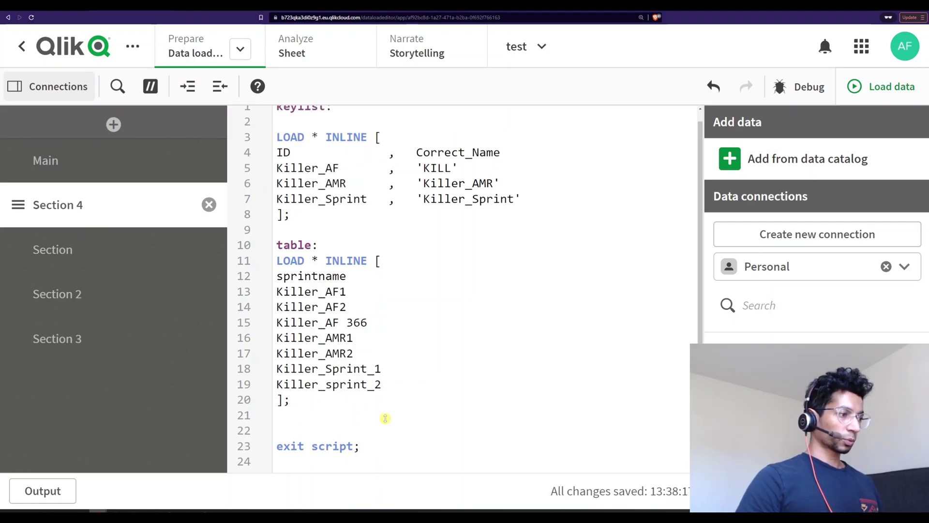
text(For i = 0)
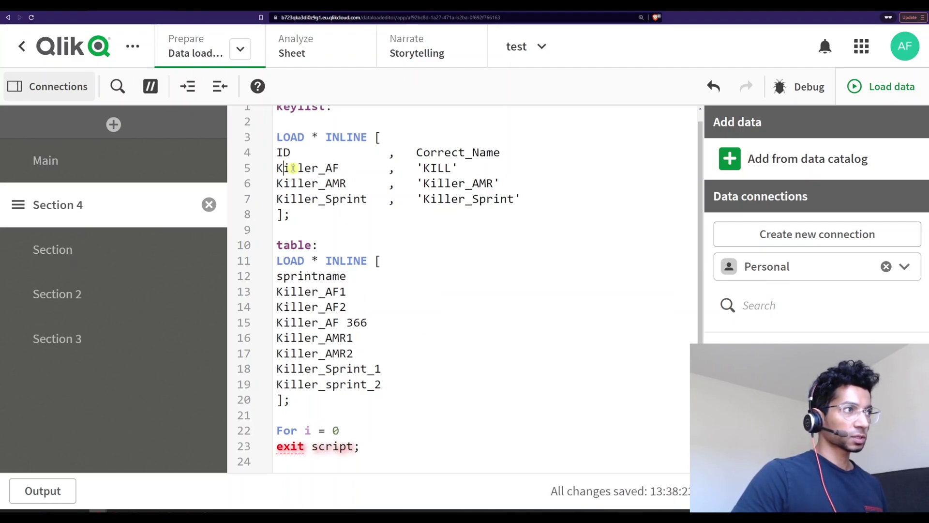
drag(284, 168, 427, 170)
click(347, 429)
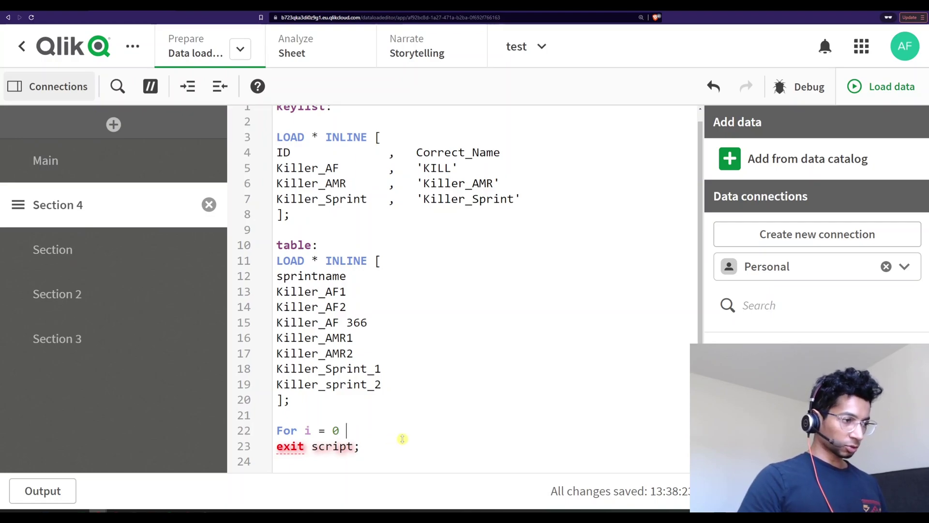
text(to)
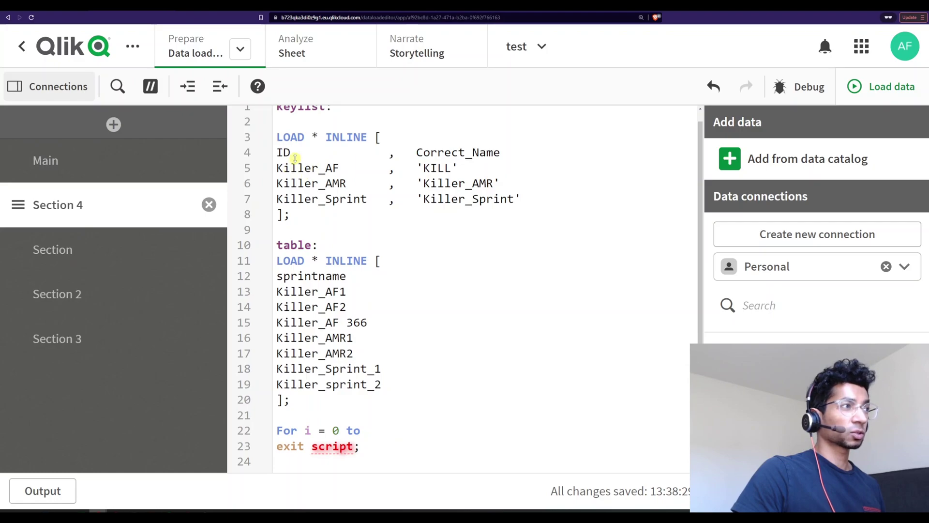
Set the loop's upper bound to the row count of the keylist table with NoOfRows(keylist).
scroll(296, 145, up, 1)
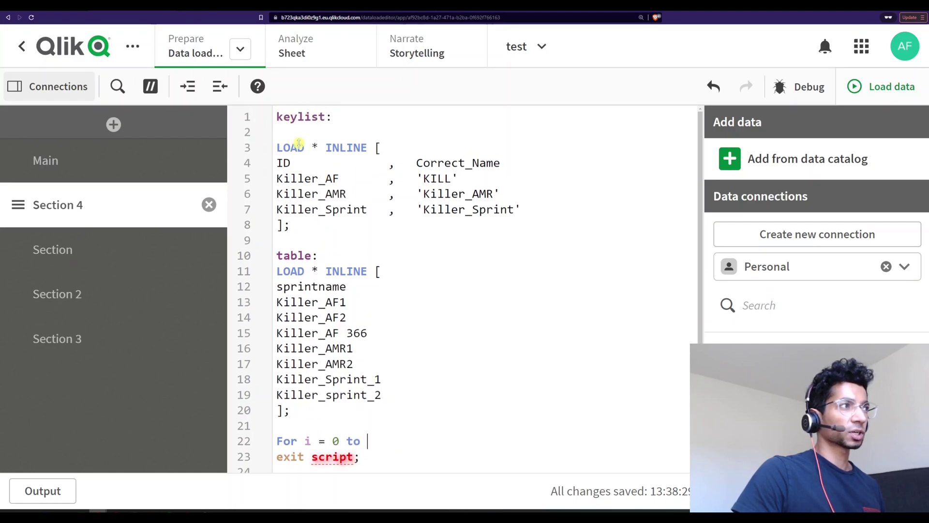
scroll(346, 223, down, 1)
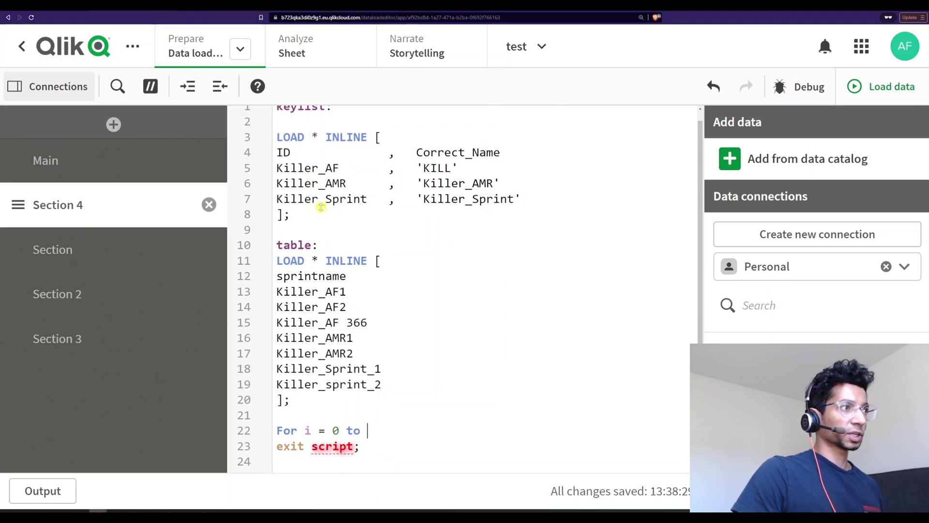
scroll(295, 189, up, 1)
drag(279, 116, 323, 118)
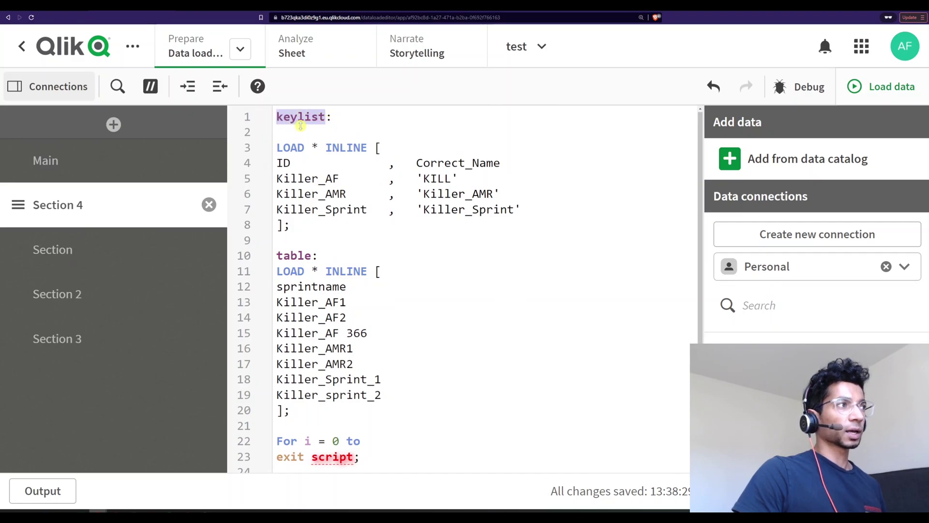
click(285, 117)
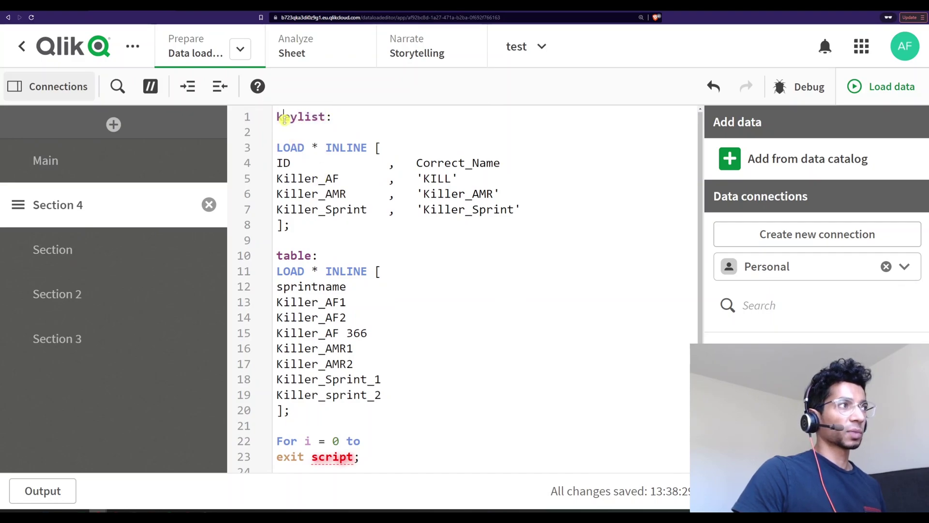
click(362, 440)
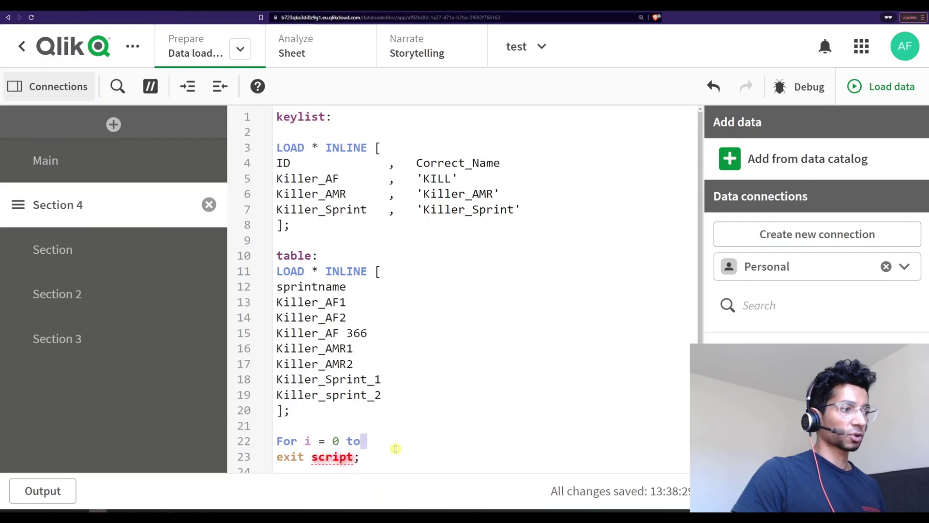
text(no)
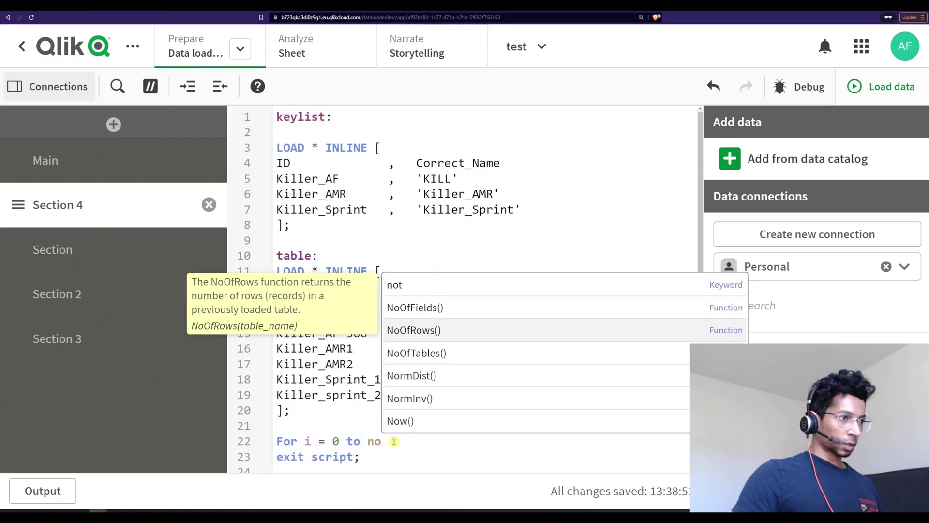
key(Return)
text(ke)
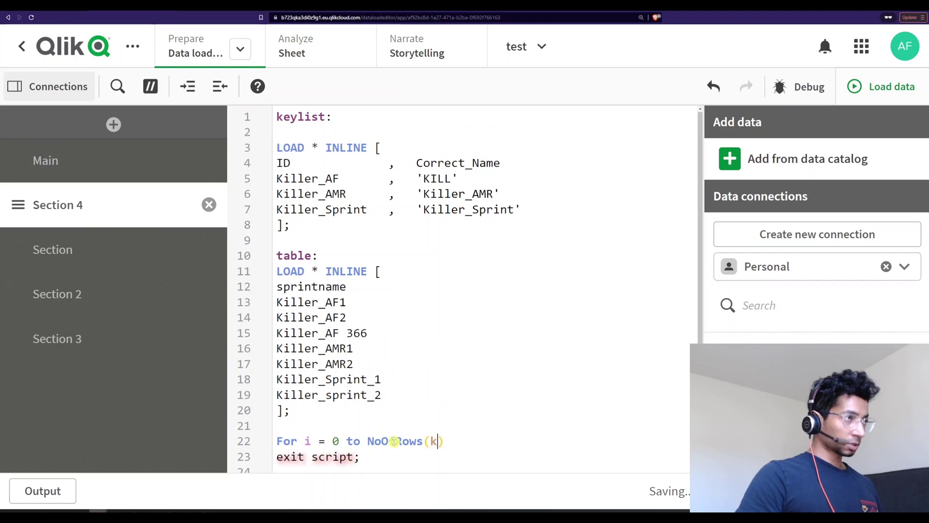
text(y)
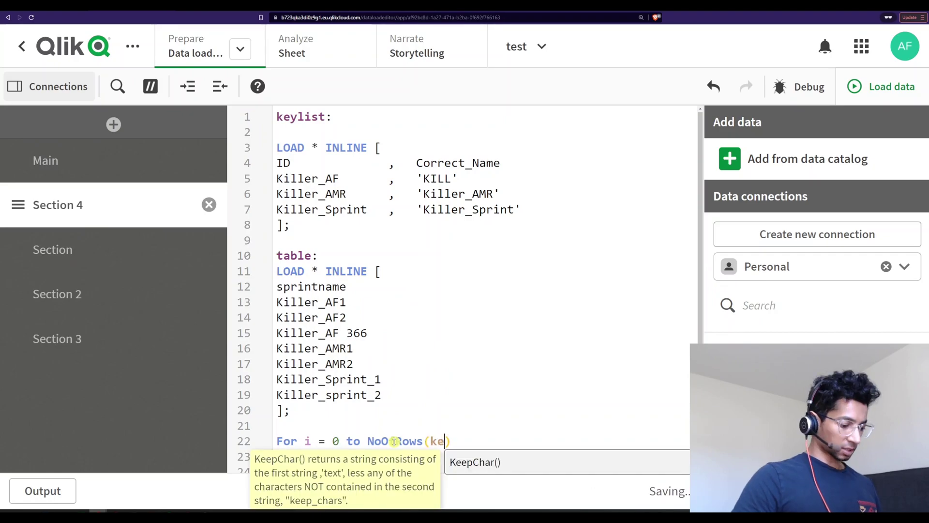
key(Escape)
text(list)
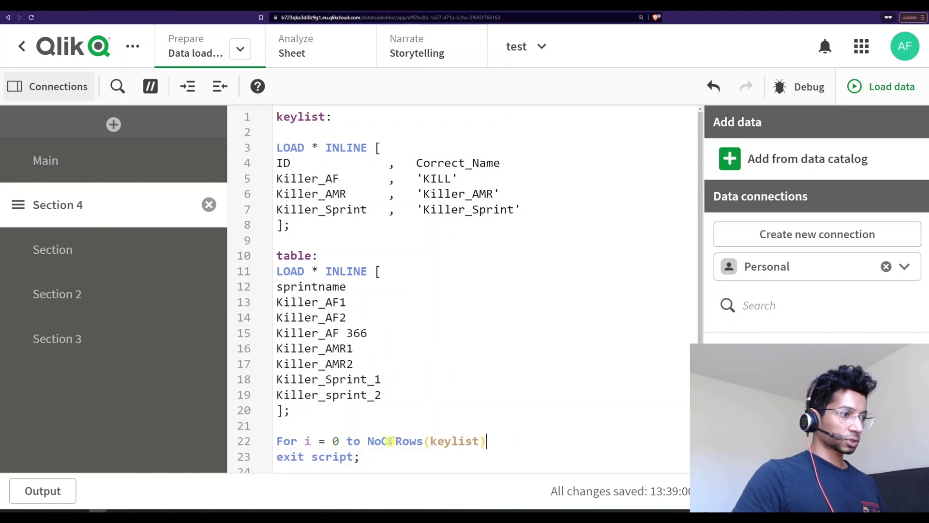
Append -1 to the loop's NoOfRows(keylist) upper bound and start a new line below it.
click(534, 439)
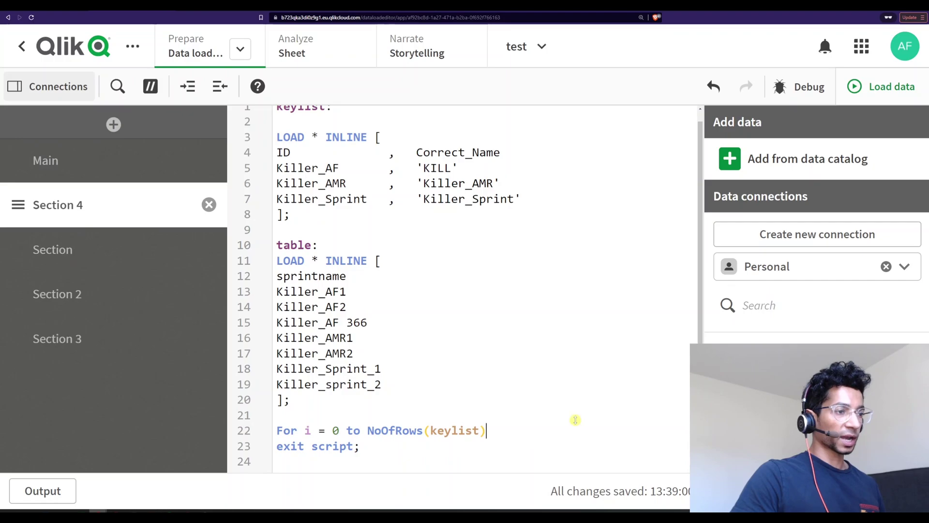
text(-1)
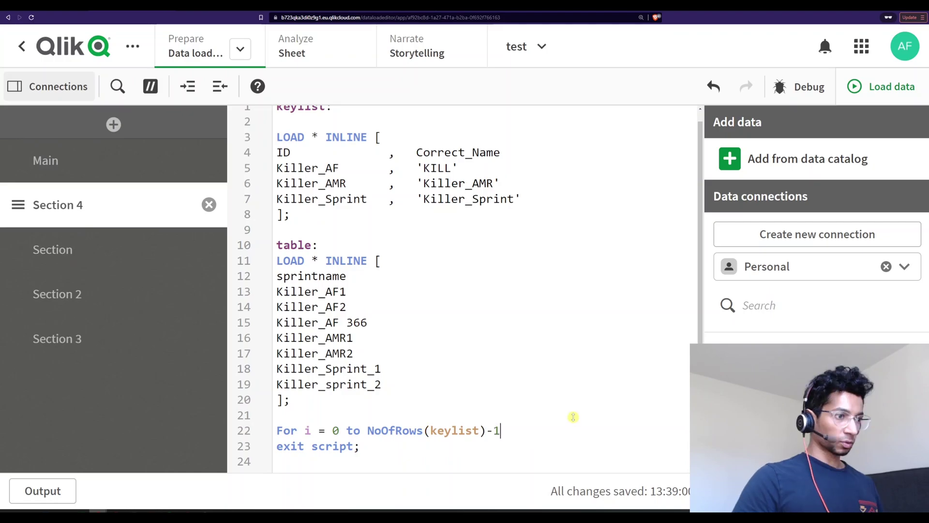
key(Return)
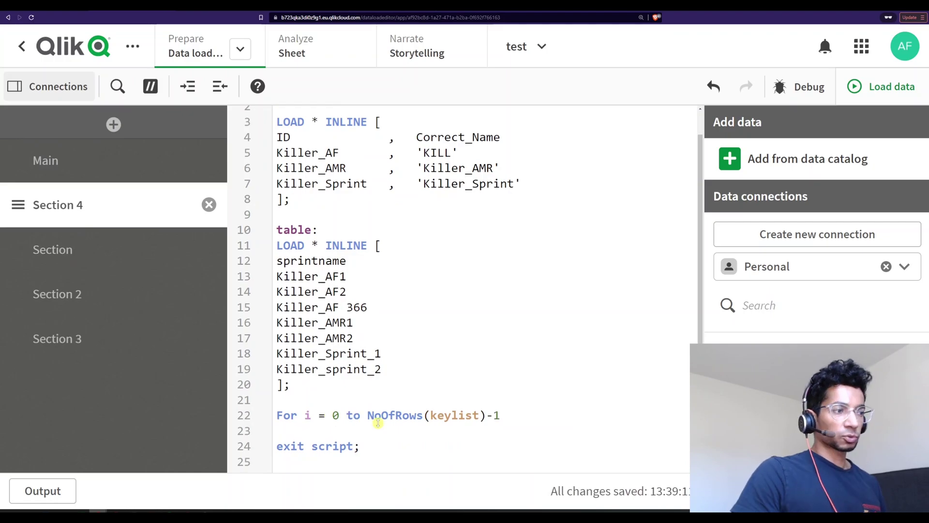
Below the For line, begin a variable assignment reading "Let vID = Peek(".
click(493, 416)
click(337, 432)
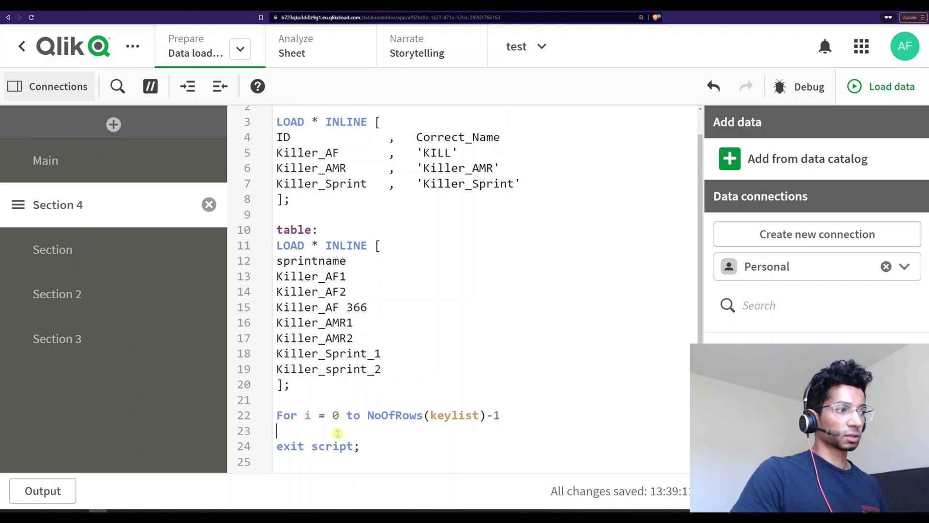
click(527, 421)
key(Return)
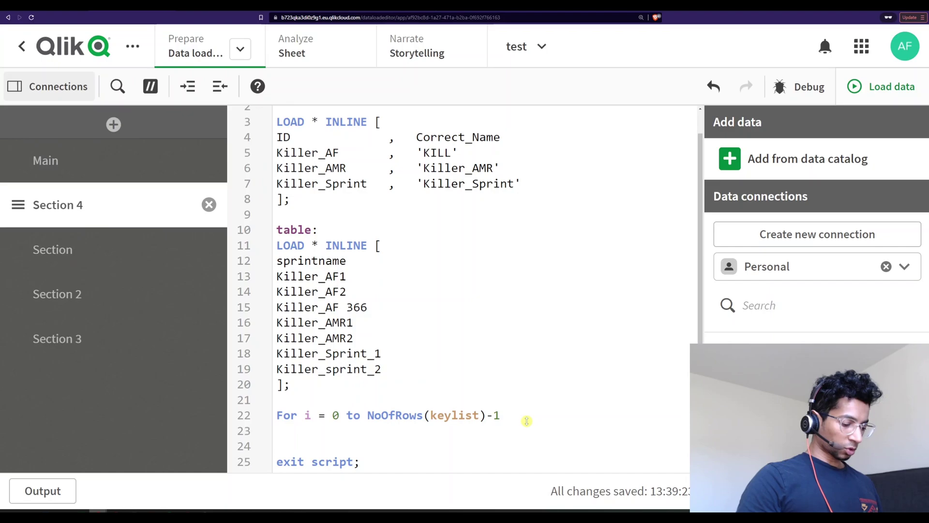
text(vId)
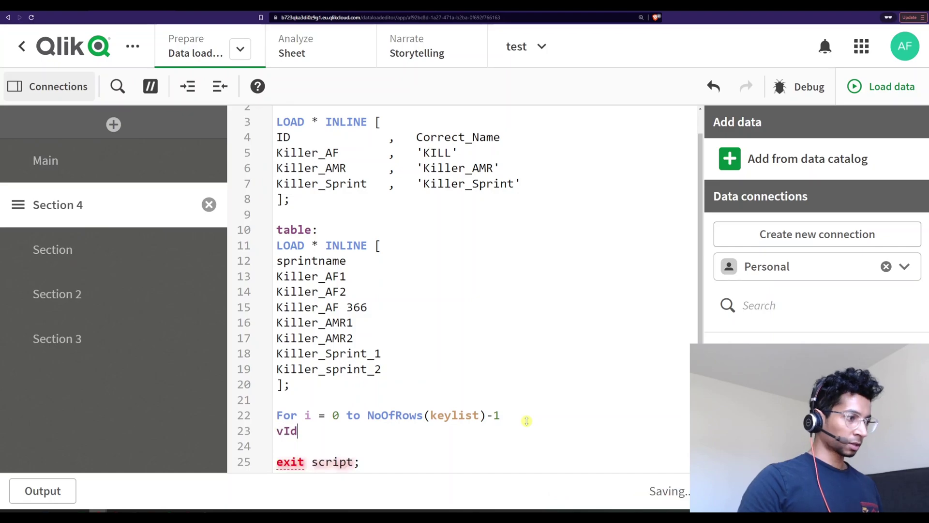
key(BackSpace)
text(D =)
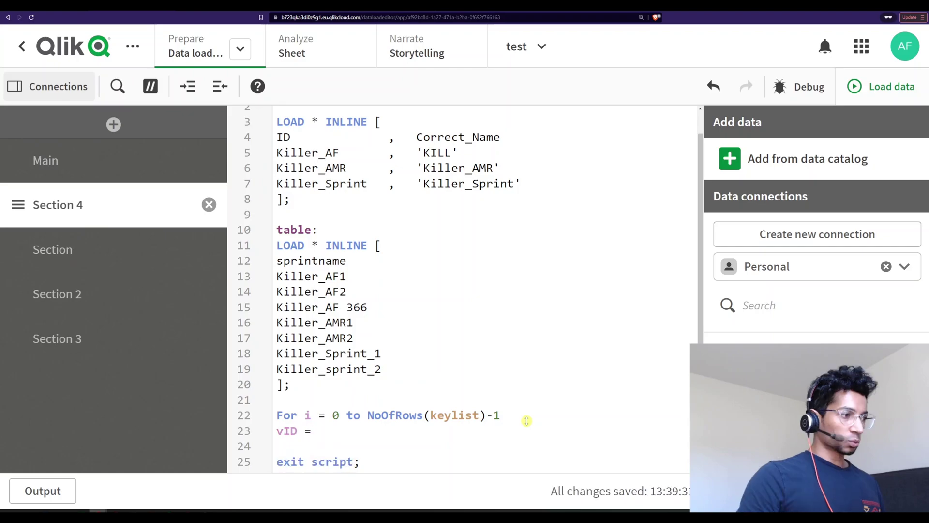
text( Peek()
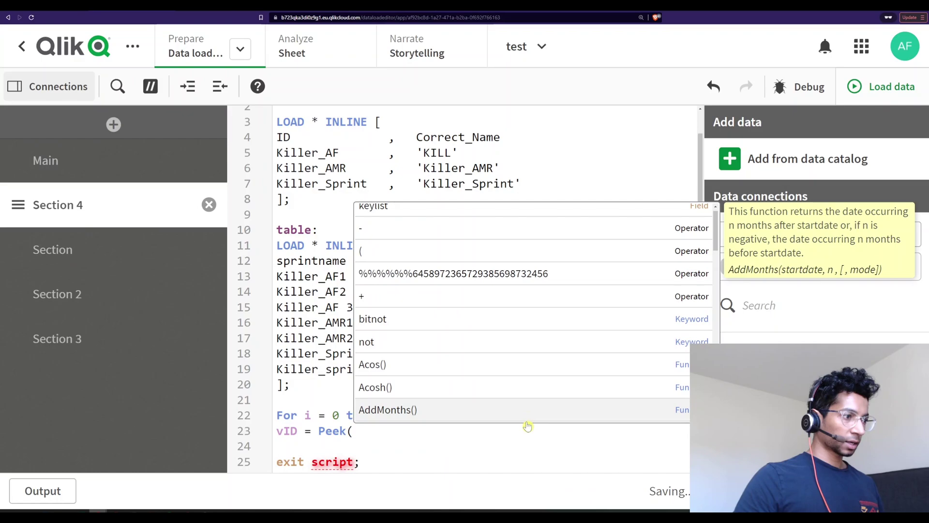
key(Home)
text(Let)
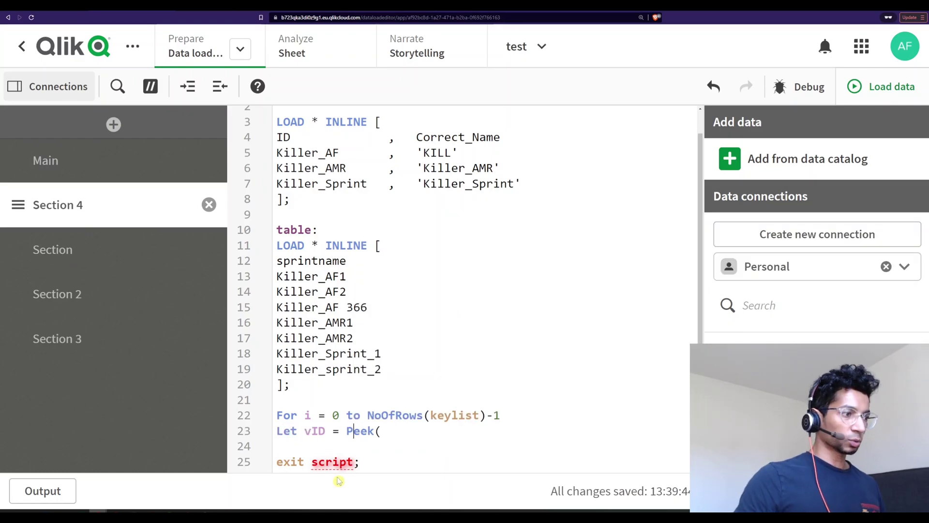
key(End)
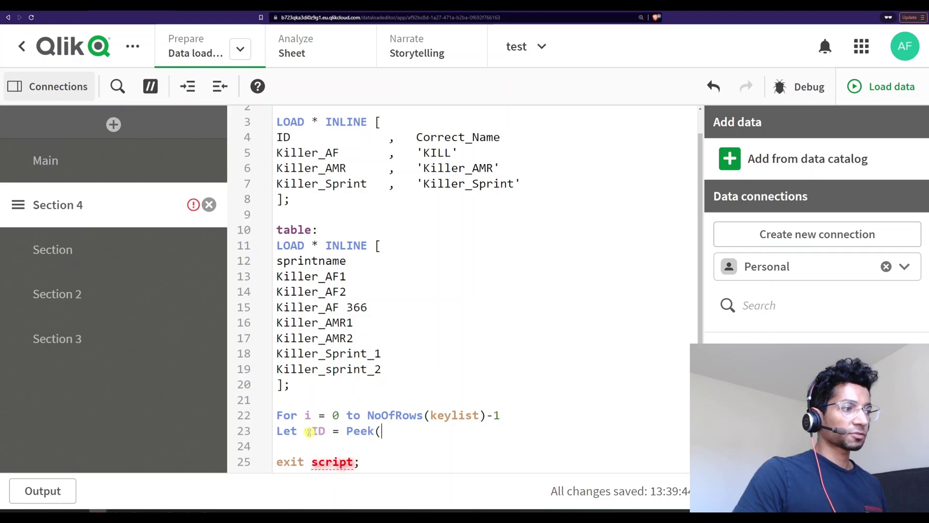
Check the Killer_AF to 'KILL' row in keylist and enter ID as the first argument of the vID Peek call.
drag(317, 433, 323, 433)
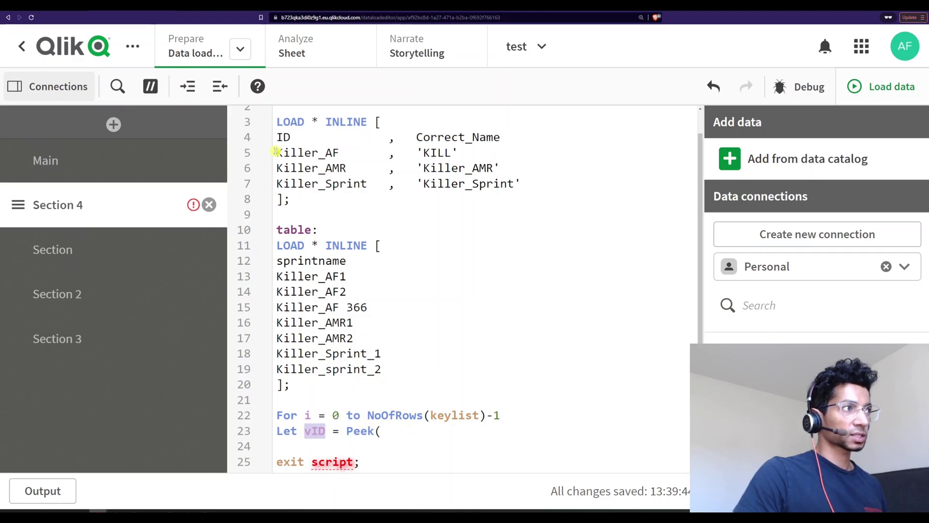
drag(279, 154, 337, 154)
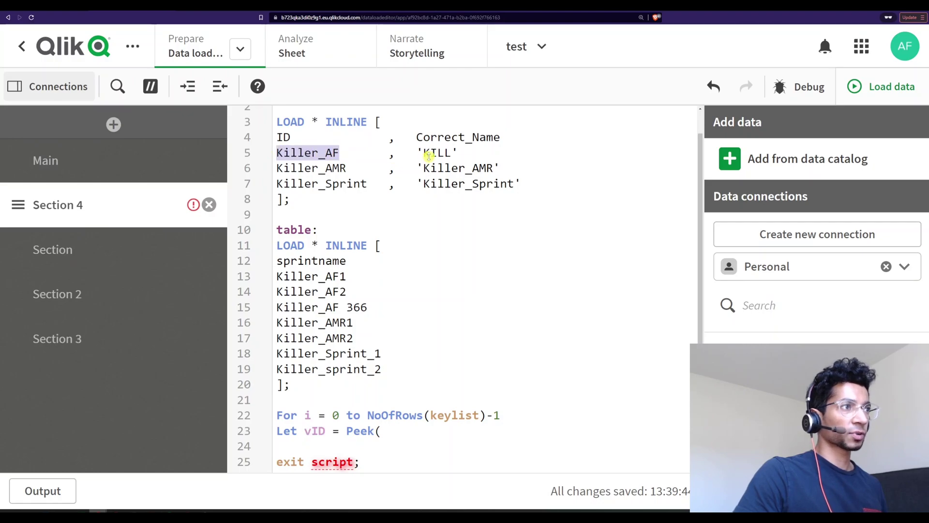
drag(444, 153, 422, 153)
drag(339, 153, 289, 155)
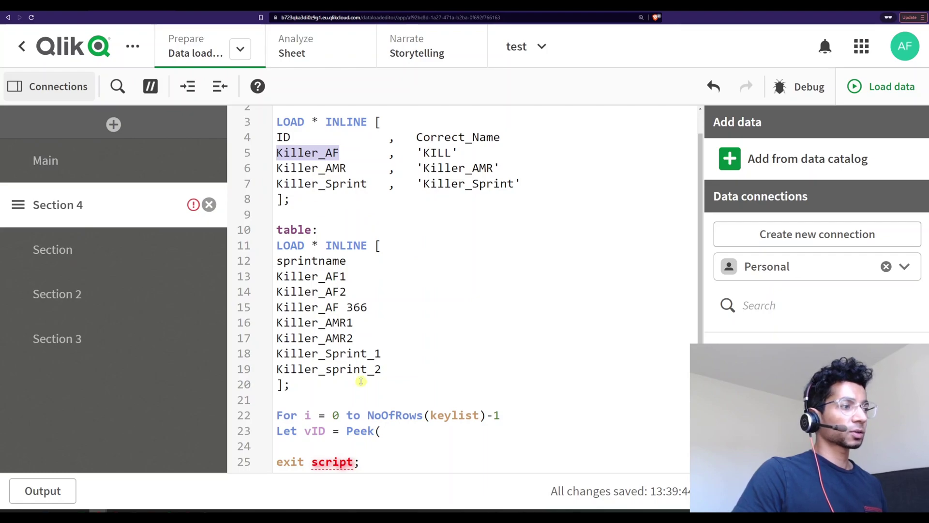
click(377, 430)
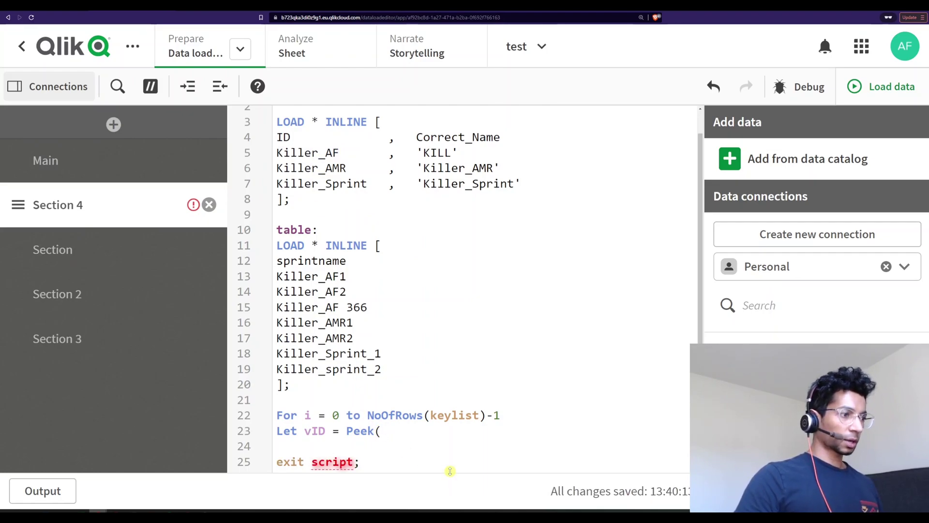
double_click(285, 138)
text(ID,)
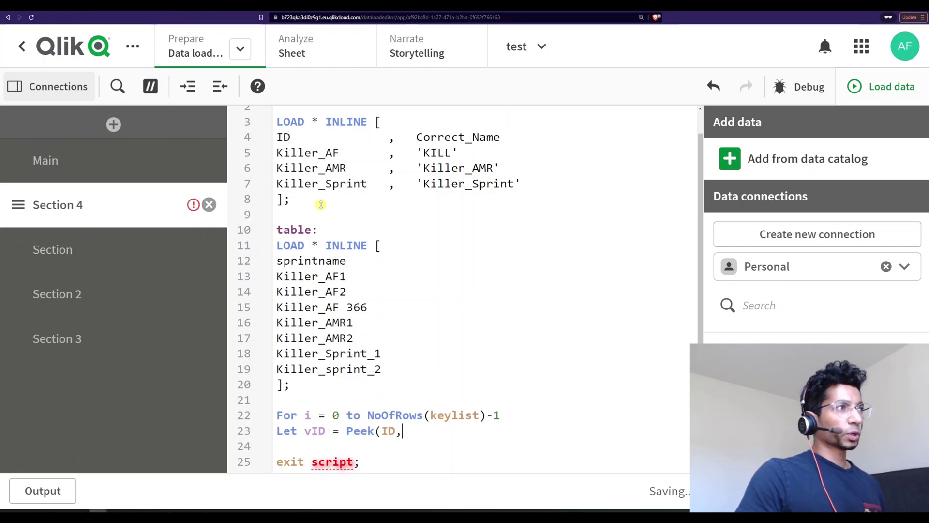
Enter the loop counter $(i) as the row argument of the vID Peek call.
scroll(319, 189, up, 1)
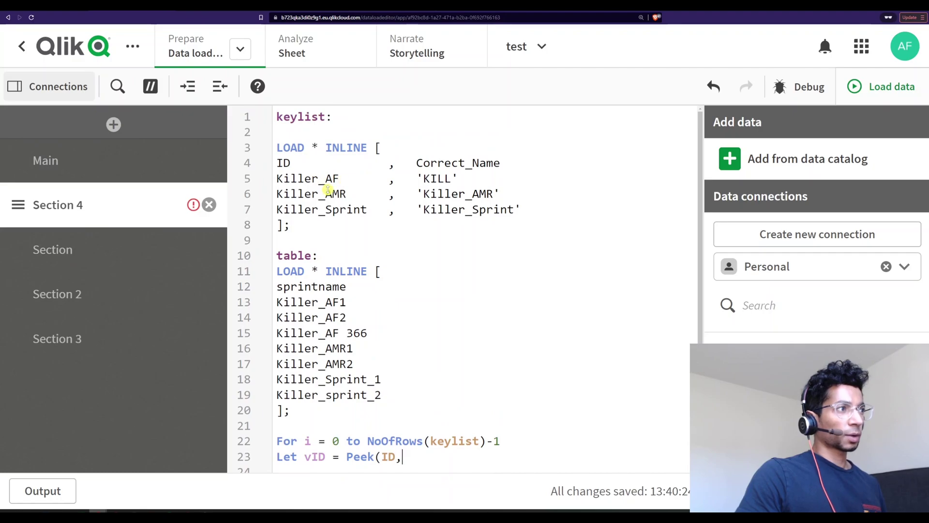
scroll(328, 190, down, 1)
double_click(307, 407)
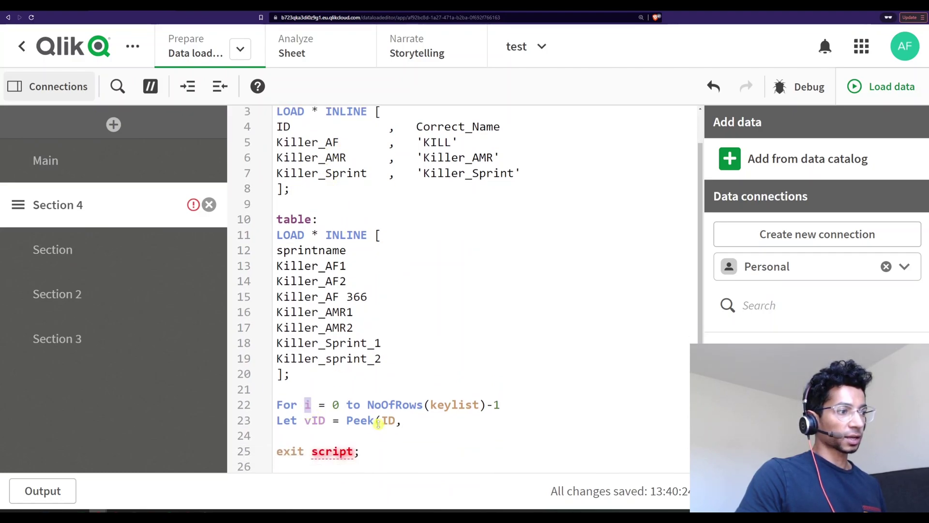
click(409, 422)
text($(i))
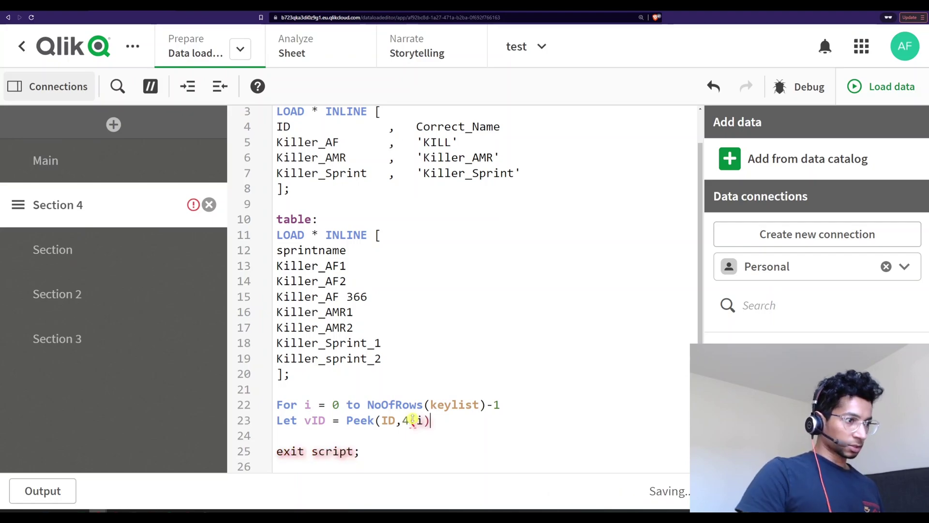
key(BackSpace)
text($)
key(End)
Complete the vID Peek call with the table name 'keylist', a closing parenthesis and a semicolon.
text(,')
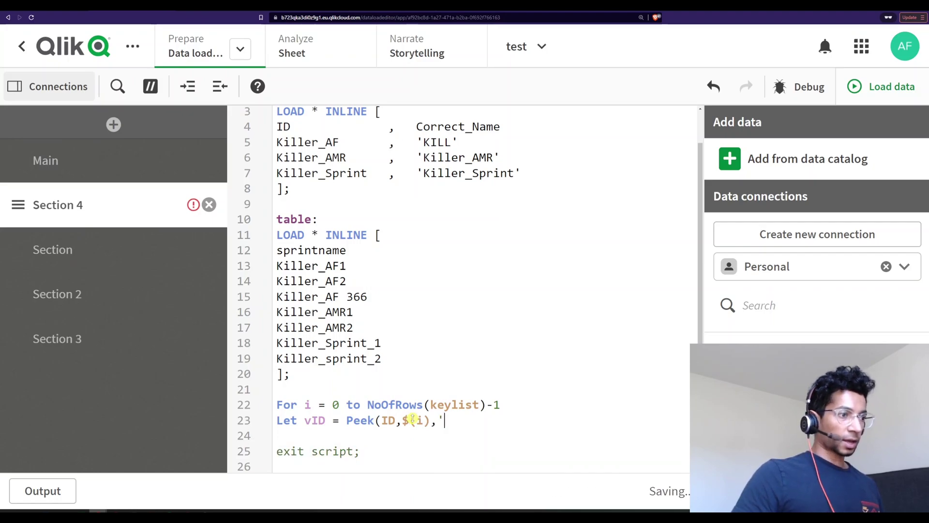
scroll(409, 419, up, 1)
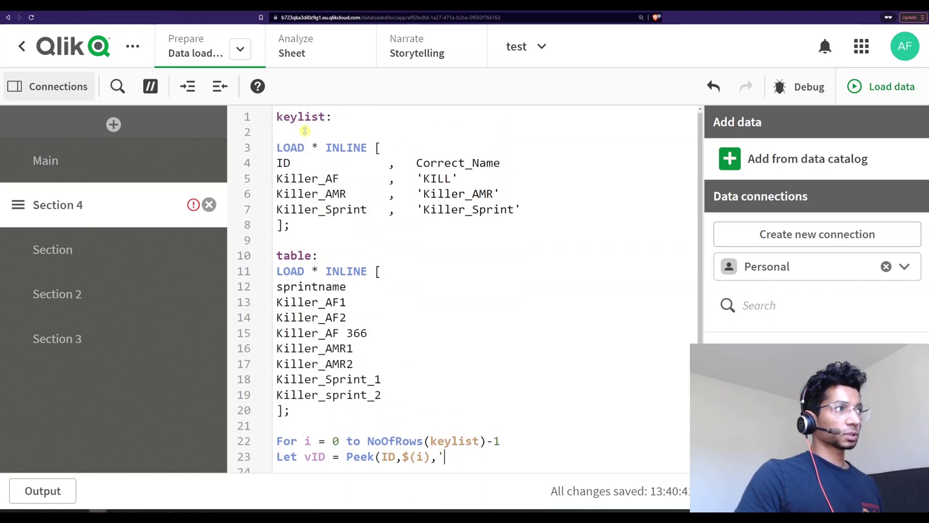
double_click(305, 116)
scroll(465, 339, down, 1)
click(447, 415)
text(keylist)
text(')
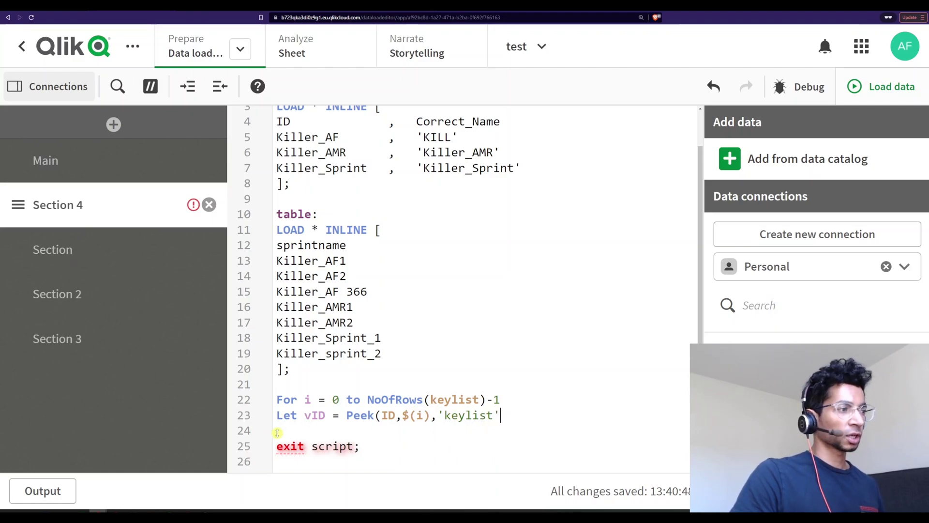
text();)
Start a second assignment below the vID line reading "Let Vcorrectname = peek(".
key(Return)
text(Let V)
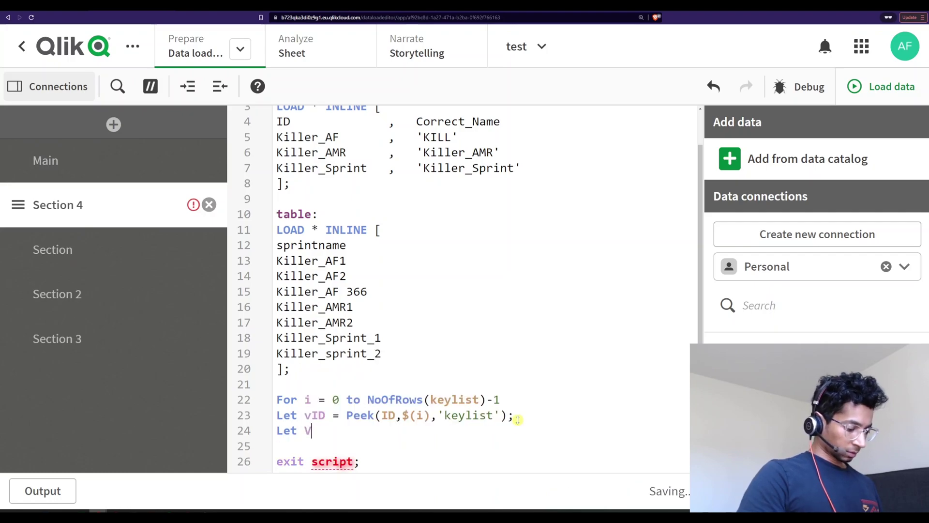
text(correctname )
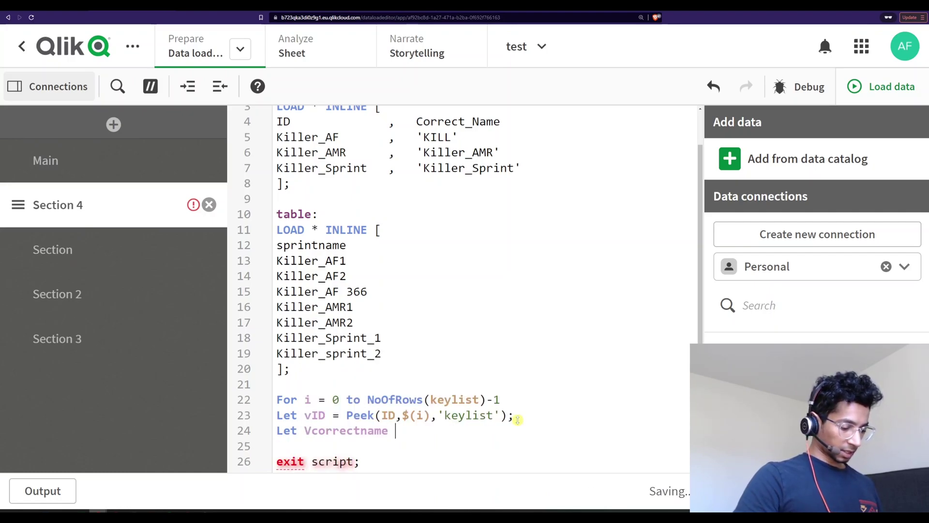
text(= peek()
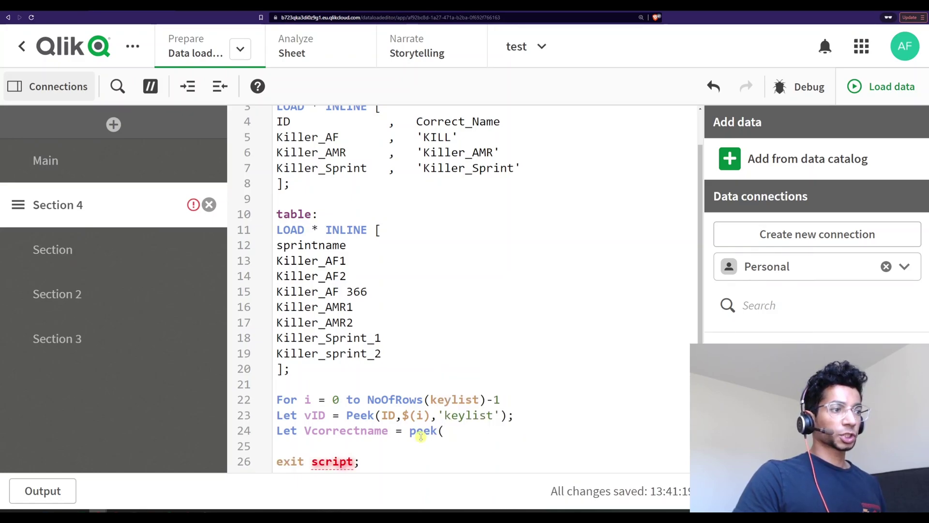
Copy the Correct_Name field name from the keylist table into the Vcorrectname peek call as its first argument.
scroll(438, 154, up, 2)
drag(417, 159, 501, 159)
key(ctrl+c)
scroll(508, 353, down, 1)
click(457, 416)
key(ctrl+v)
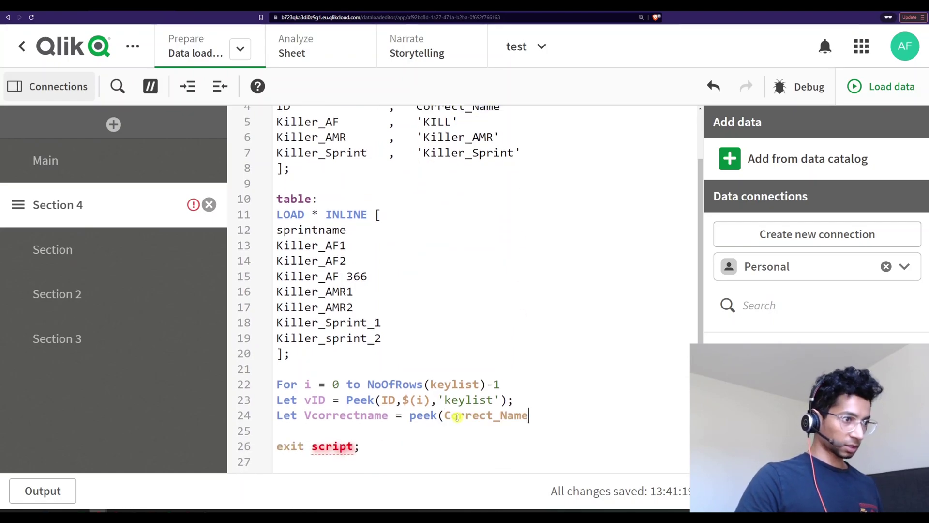
Complete the Vcorrectname peek call with $(i) and 'keylist', end the statement and start a new line below.
text(,()
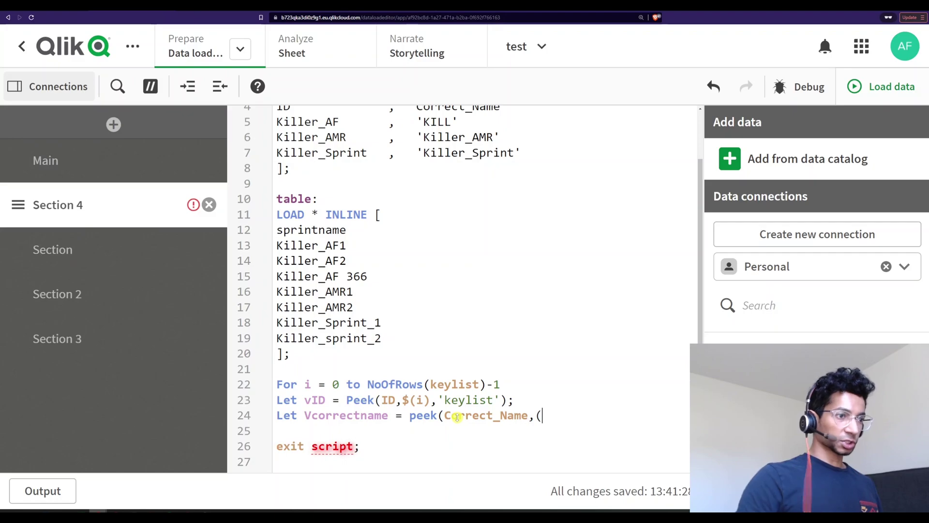
drag(424, 401, 407, 402)
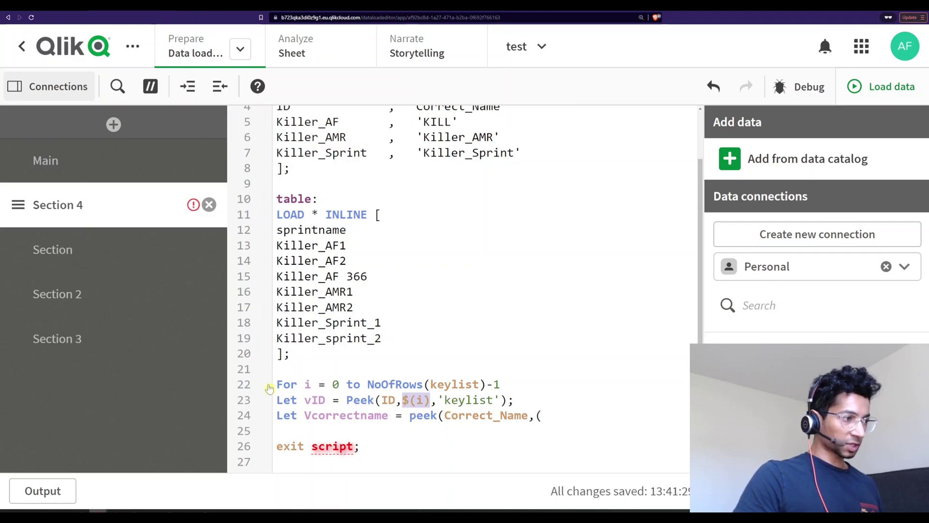
scroll(339, 390, up, 2)
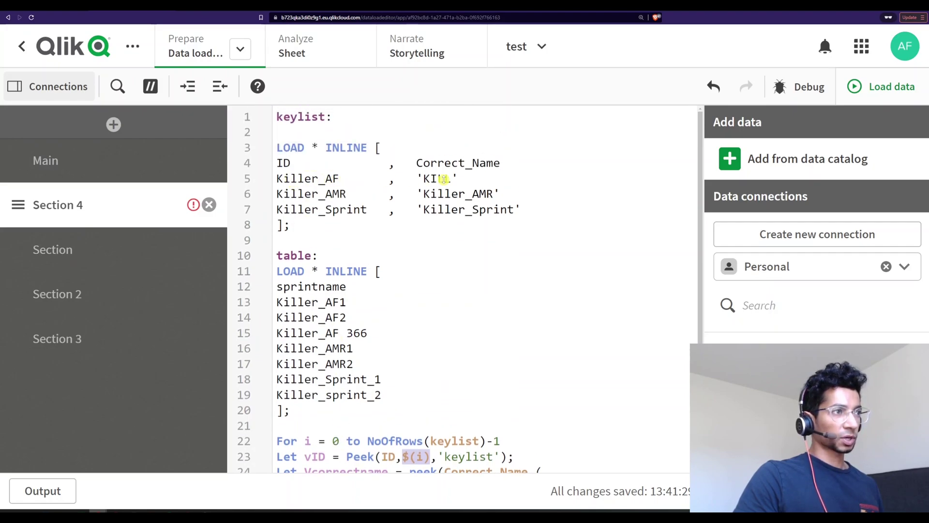
scroll(435, 263, down, 2)
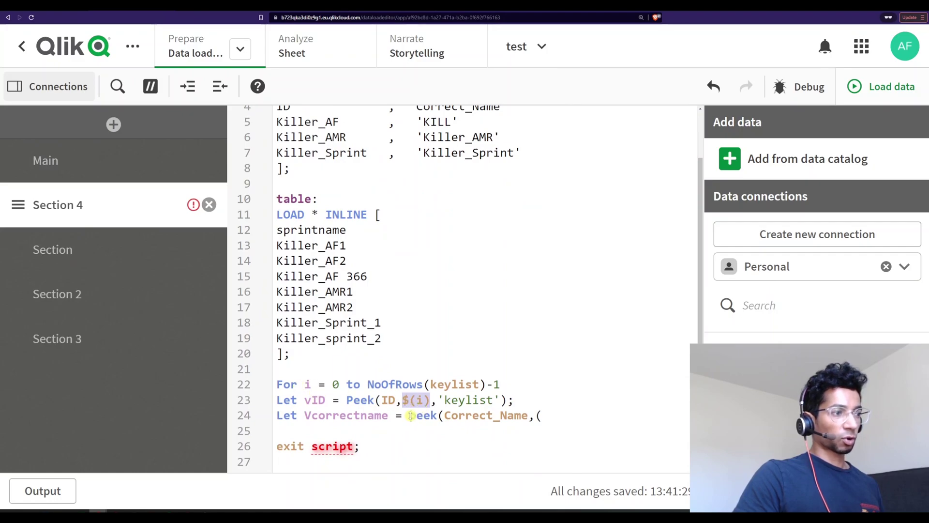
click(554, 421)
key(BackSpace)
key(ctrl+v)
text(,'keylist');)
key(Return)
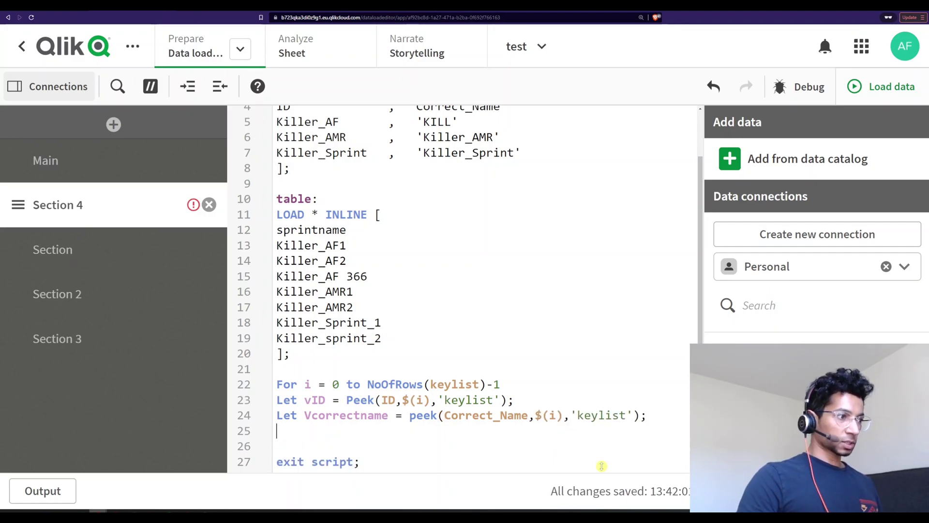
Examine how the loop counter i makes vID and Vcorrectname read the ID and Correct_Name values from each keylist row.
scroll(436, 392, down, 1)
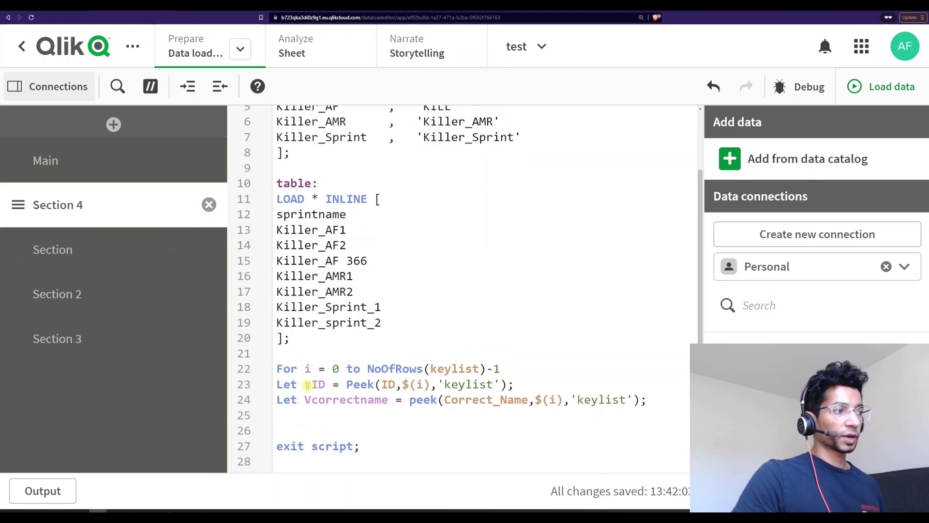
double_click(314, 384)
click(307, 399)
text(V)
drag(305, 399, 388, 399)
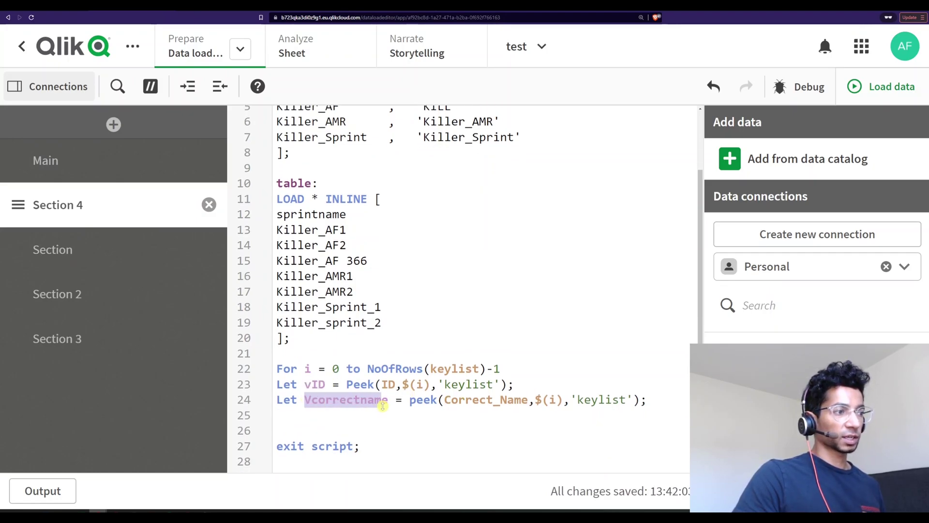
click(431, 424)
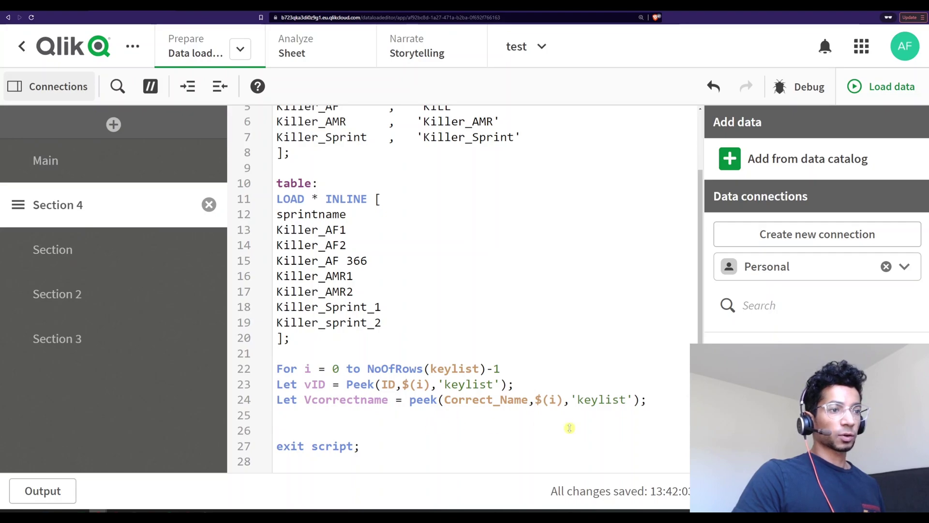
scroll(292, 410, up, 1)
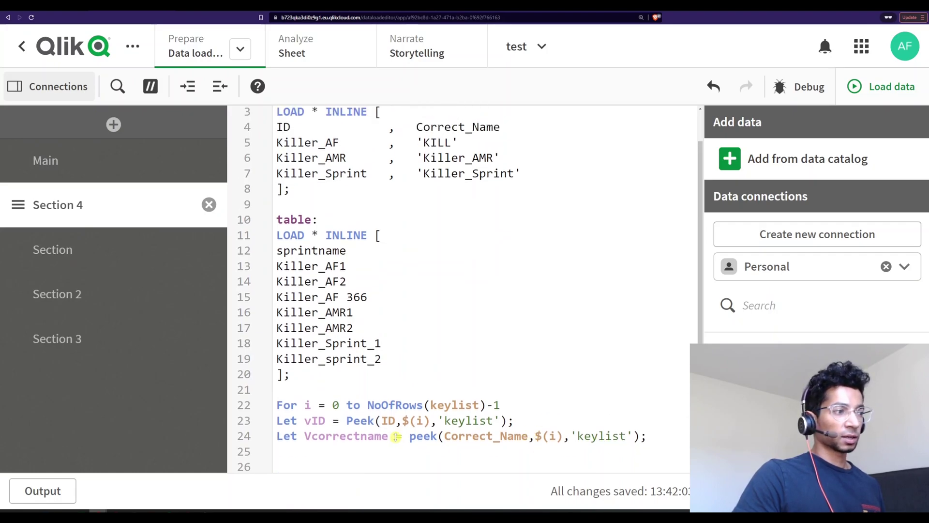
double_click(307, 406)
scroll(316, 414, down, 1)
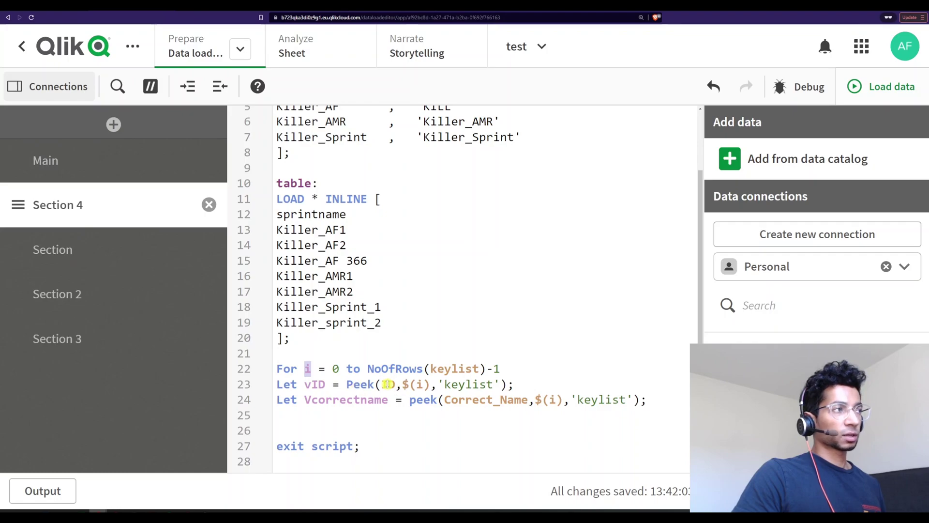
scroll(357, 387, up, 3)
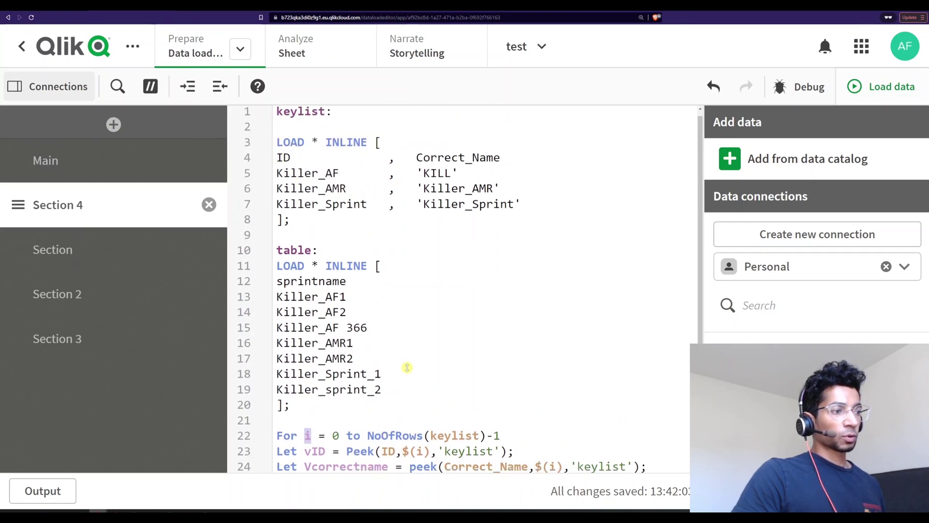
scroll(408, 397, down, 1)
click(333, 404)
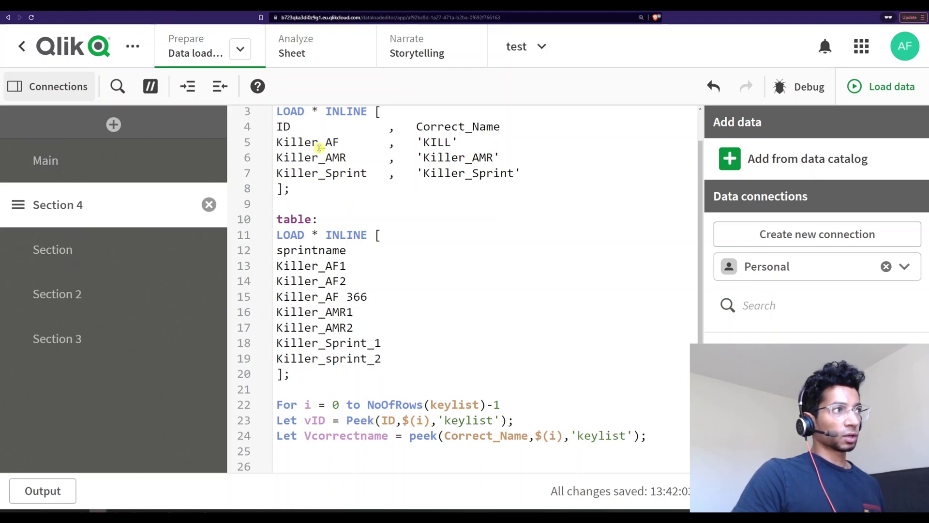
drag(278, 142, 332, 142)
double_click(317, 420)
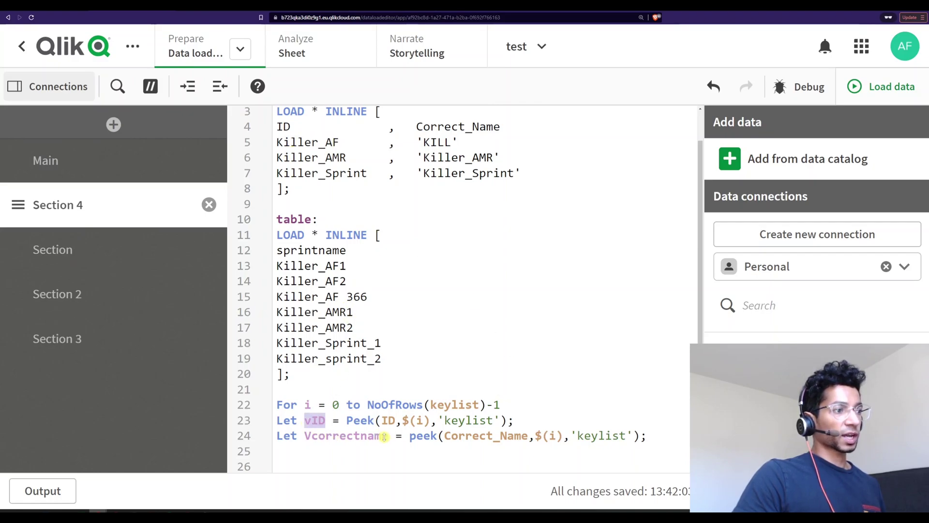
Examine the first keylist row's ID and correct name, the Vcorrectname variable and the sprint names in the inline table.
drag(291, 142, 339, 143)
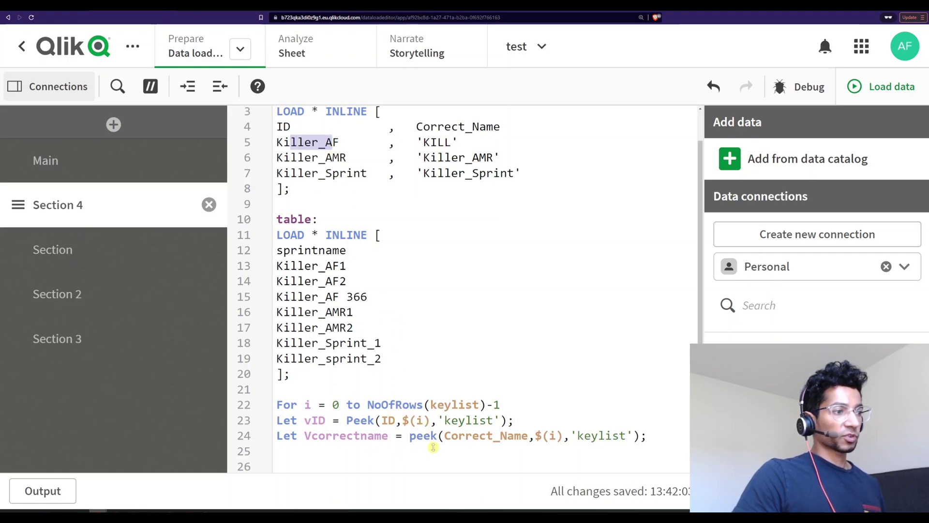
scroll(314, 154, up, 1)
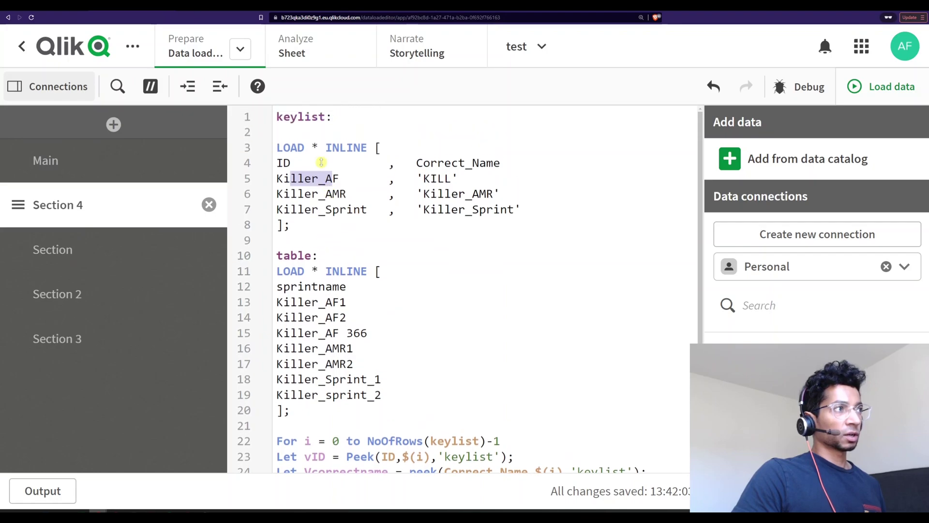
scroll(434, 235, down, 1)
drag(423, 142, 453, 142)
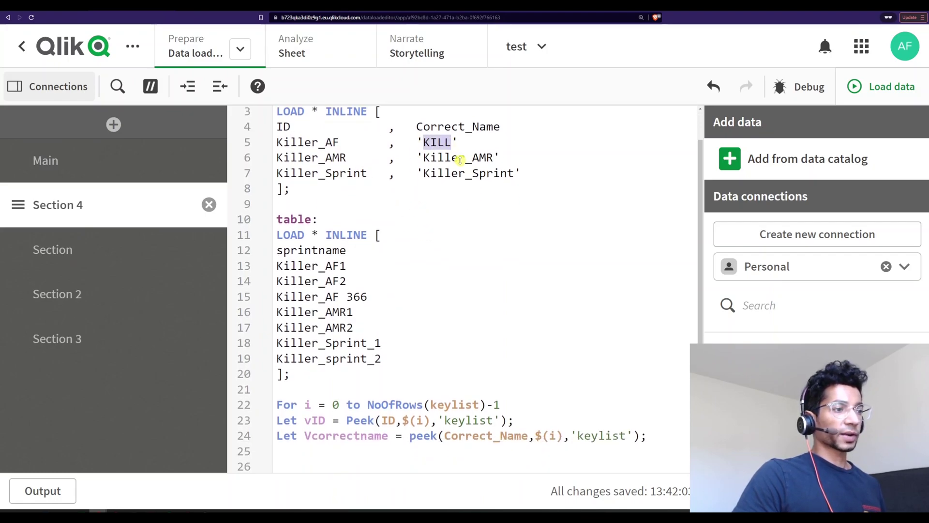
drag(304, 436, 389, 436)
scroll(565, 430, down, 1)
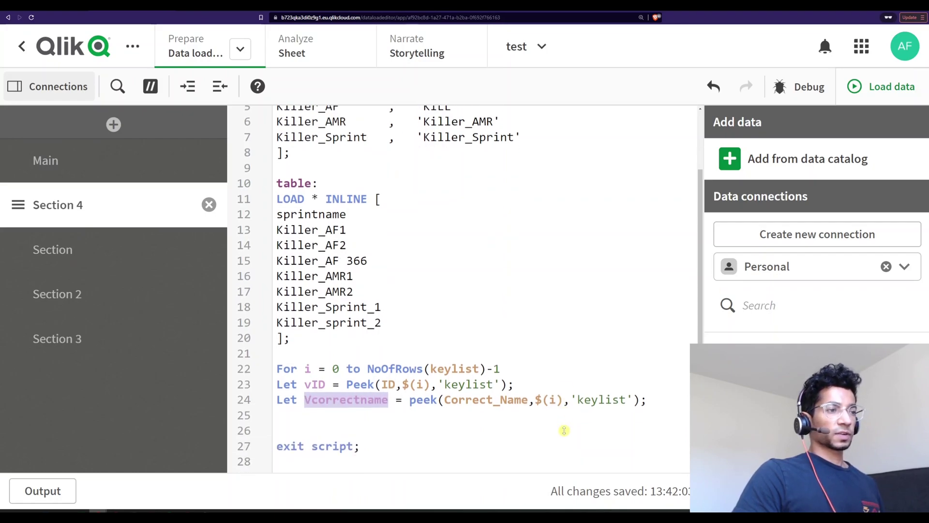
click(358, 433)
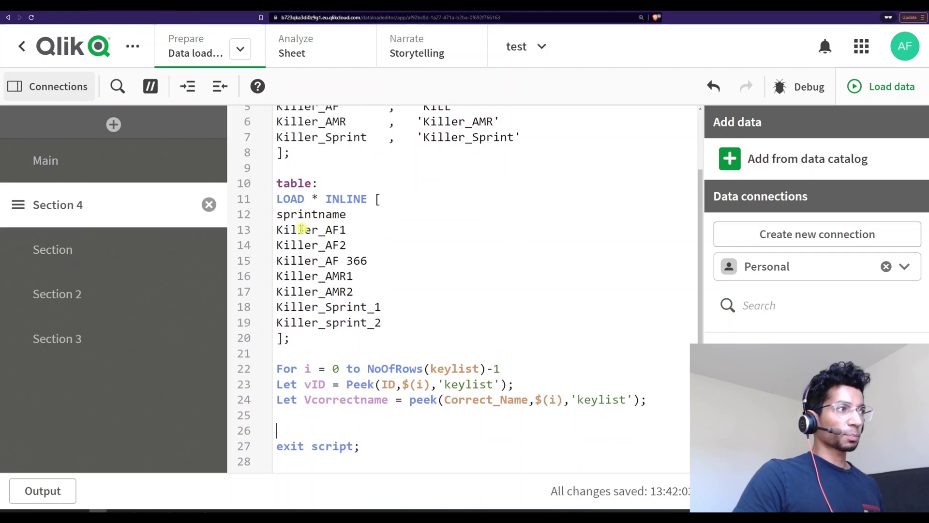
drag(279, 183, 301, 334)
click(301, 334)
drag(305, 230, 359, 325)
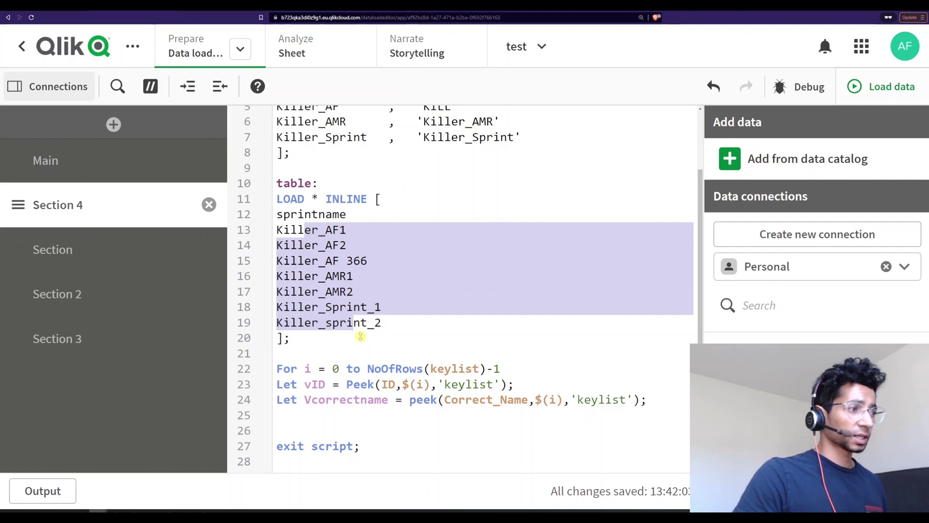
Start a new table labelled Final_table: below the Vcorrectname line, with a Load statement on the following line.
click(298, 424)
text(Final)
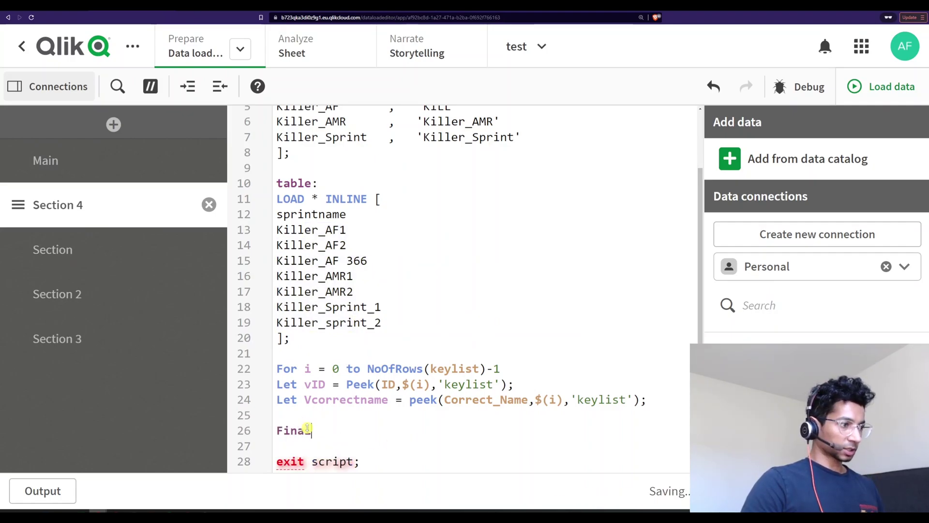
text(_table:)
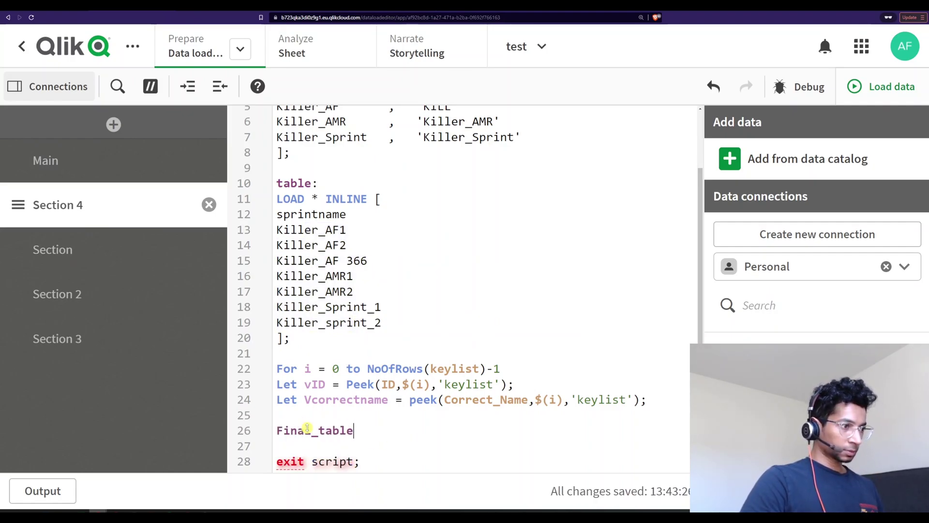
key(Return)
text(Loa)
key(Escape)
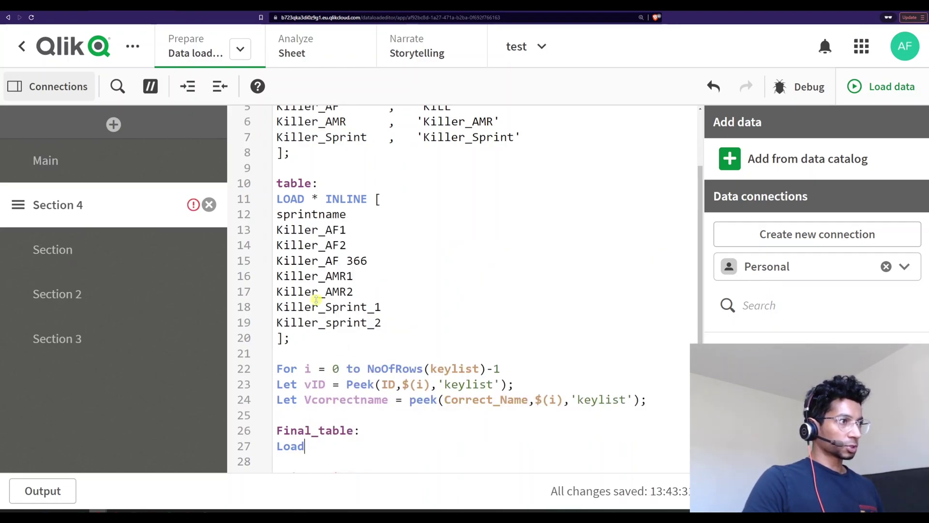
Copy the sprintname field from the inline table onto the line below Load and add blank lines after it.
double_click(318, 218)
scroll(320, 217, down, 1)
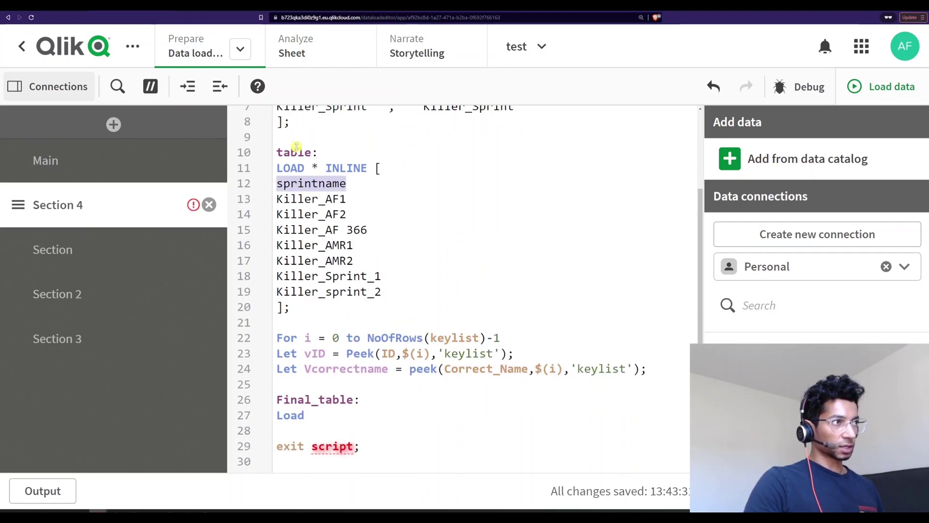
key(ctrl+c)
click(358, 420)
key(Return)
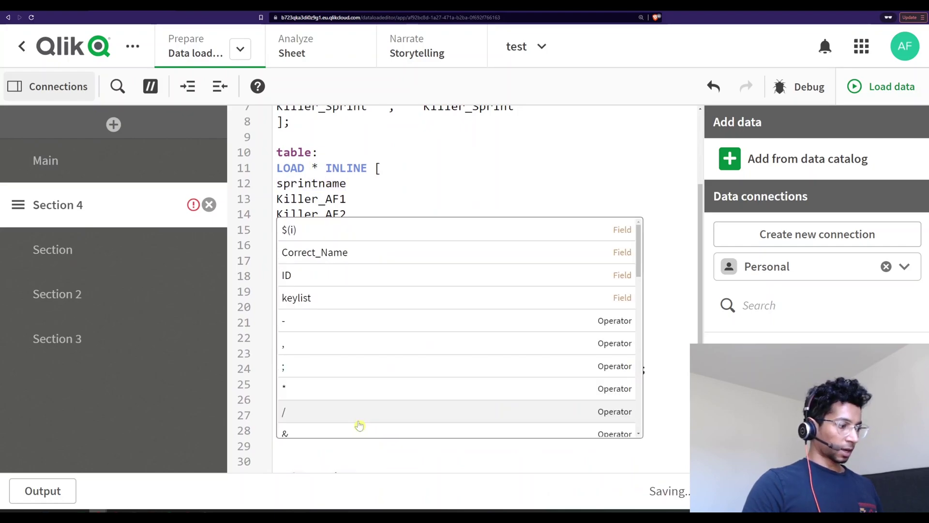
key(ctrl+v)
key(Return)
key(Return)
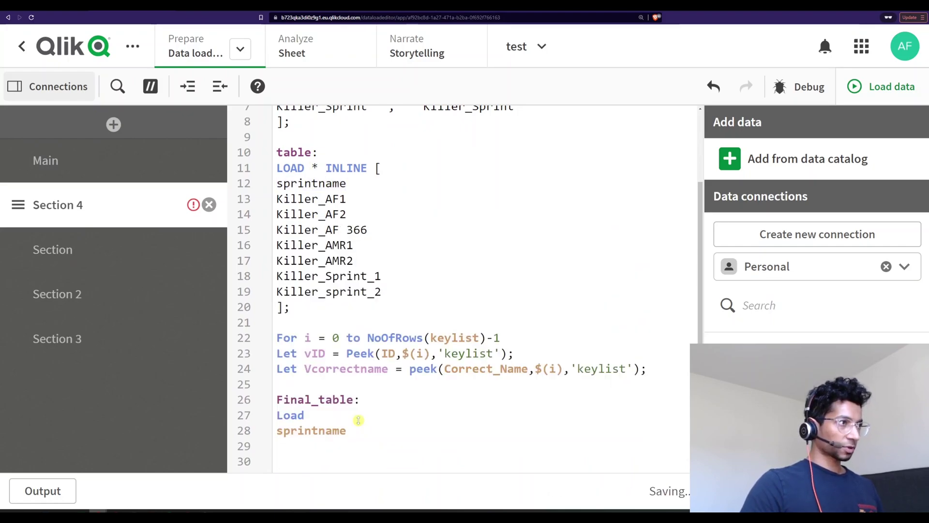
Make Final_table load from the existing sprint table by adding "Resident table;" two lines below sprintname.
scroll(339, 290, down, 2)
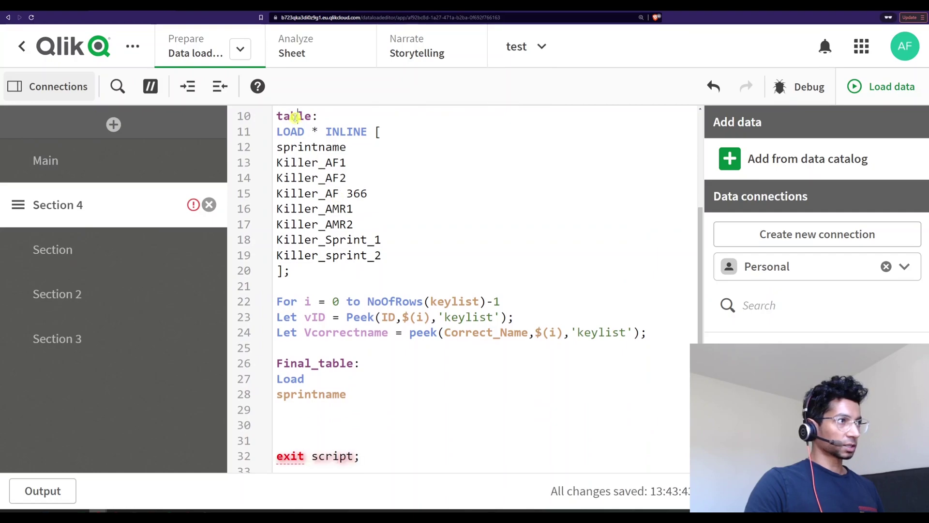
double_click(295, 117)
click(276, 418)
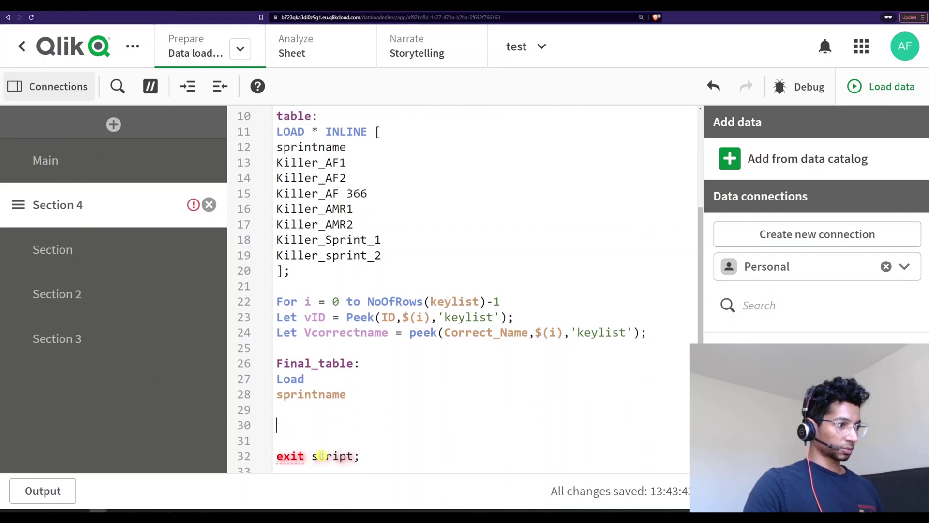
text(Resident )
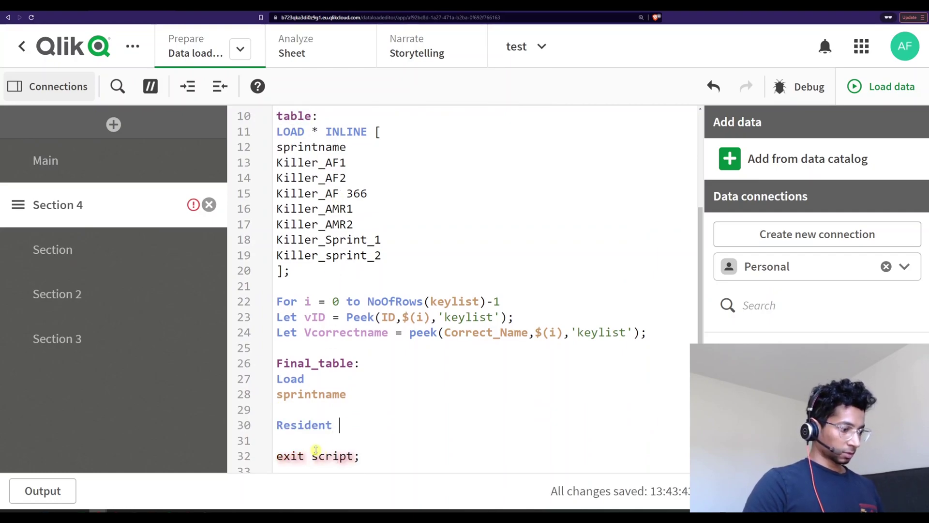
text(table;)
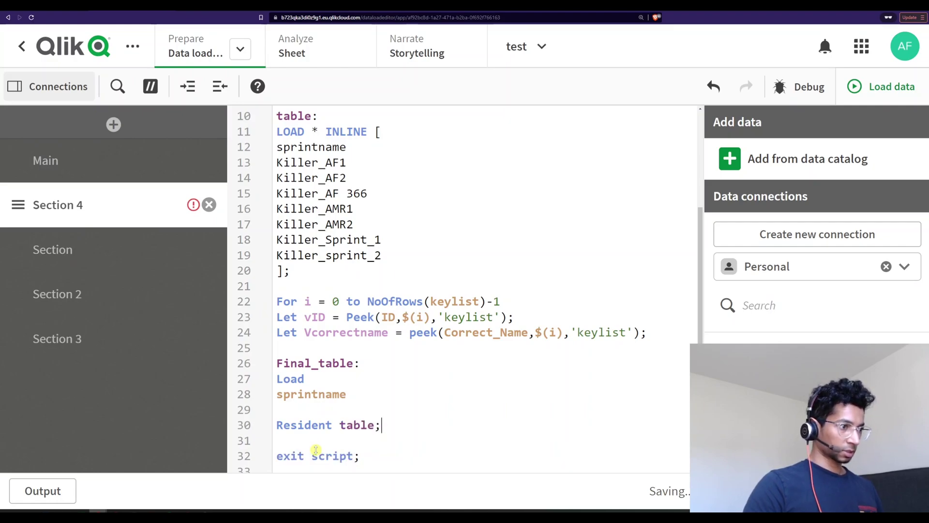
Add a comma after sprintname in the Final_table load and open a new line below it.
key(Left)
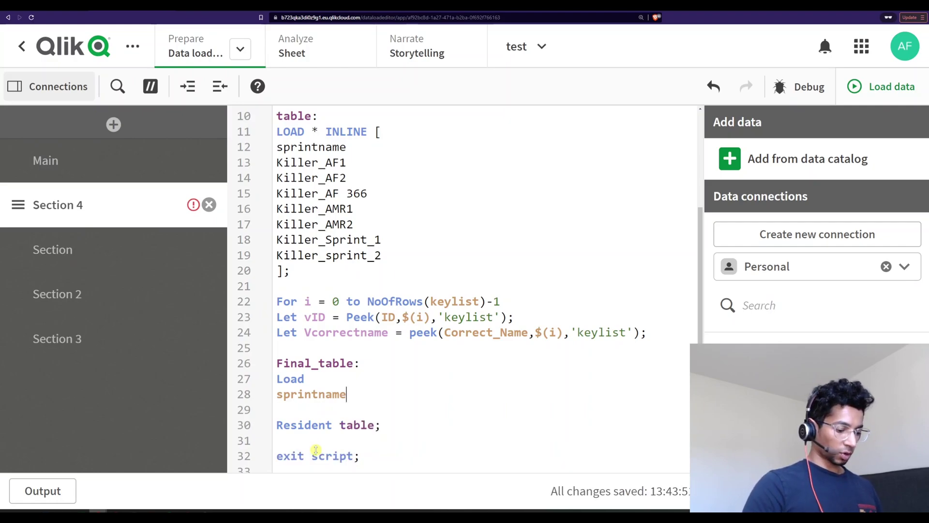
text(,)
key(Return)
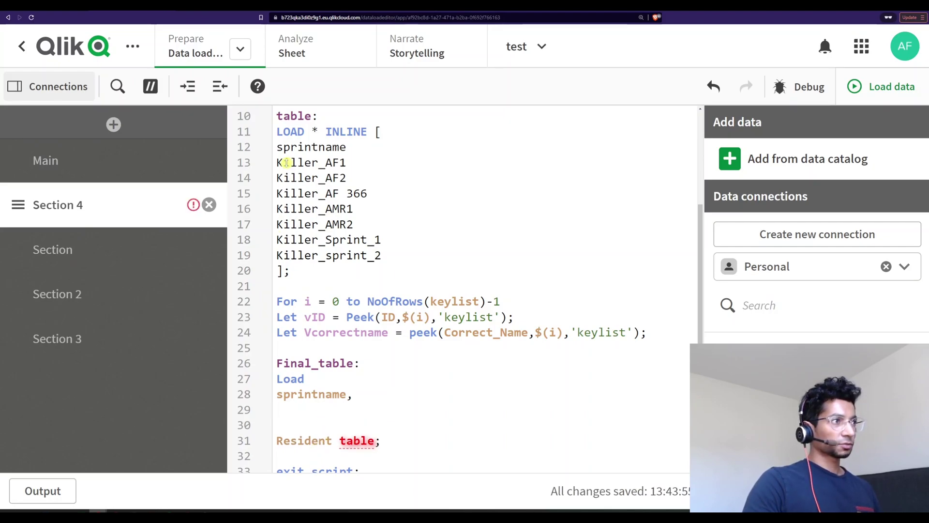
Start a second Final_table field on the line below sprintname with If( and a WildMatch() function call.
double_click(317, 317)
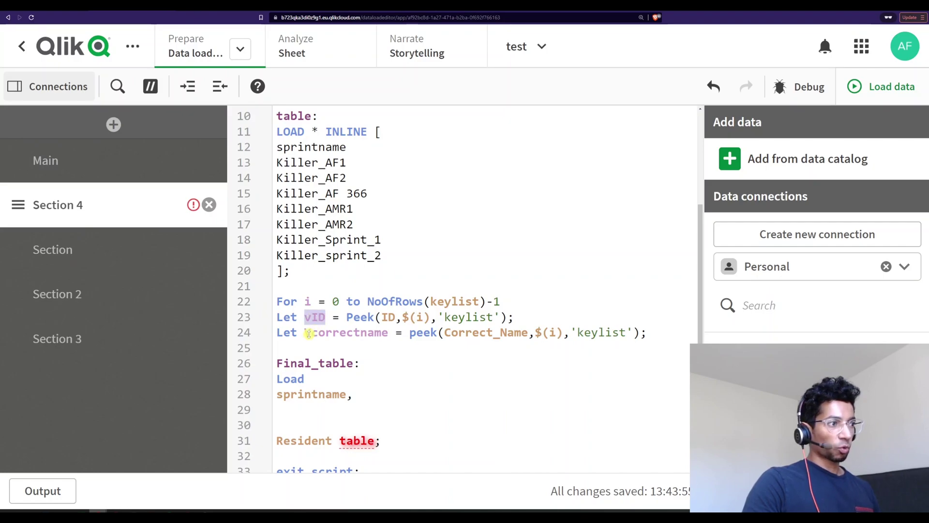
triple_click(307, 332)
click(407, 385)
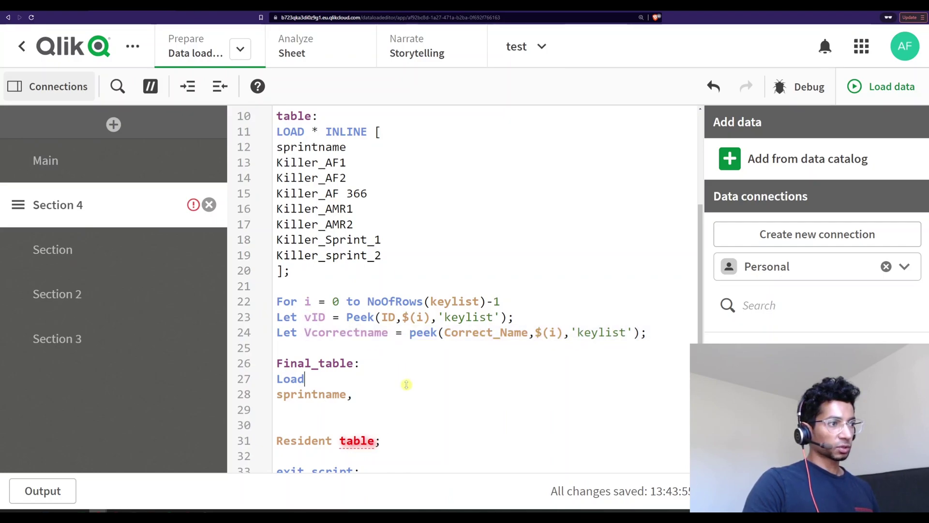
drag(305, 332, 377, 335)
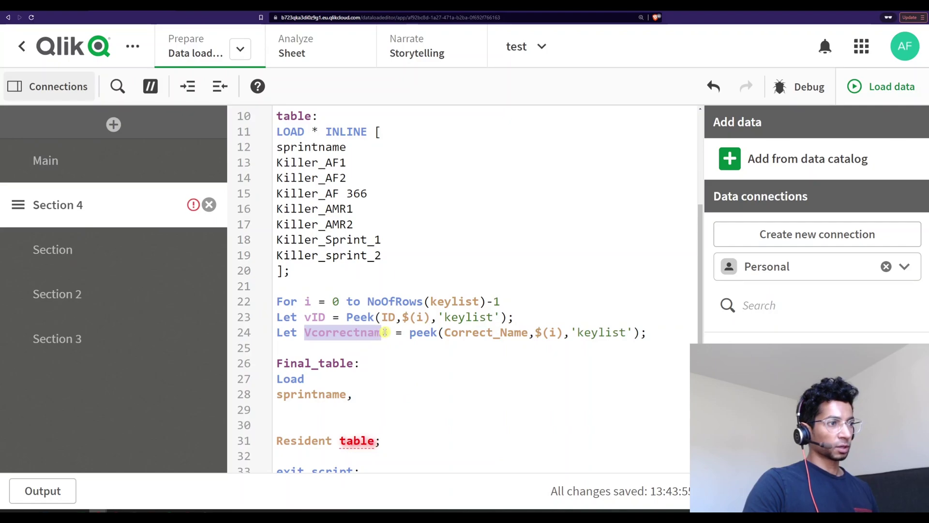
double_click(322, 318)
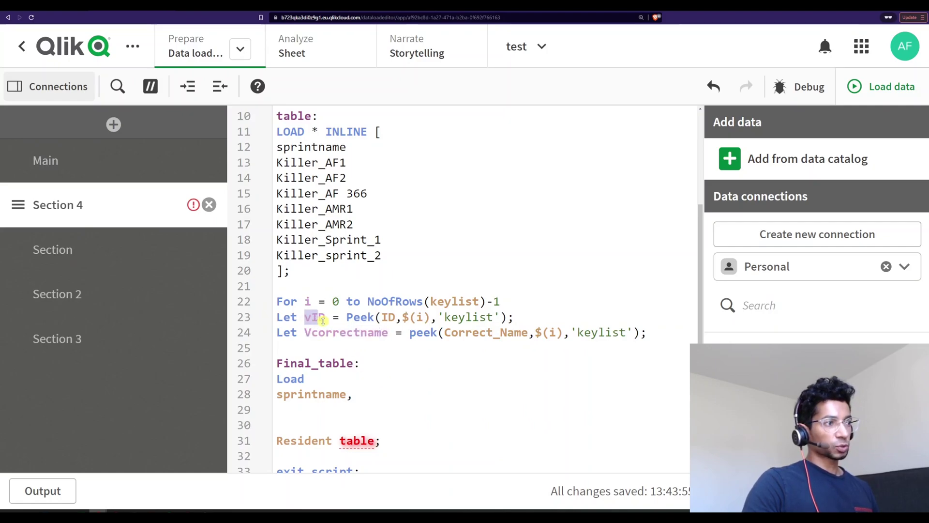
click(290, 410)
text(If(wil)
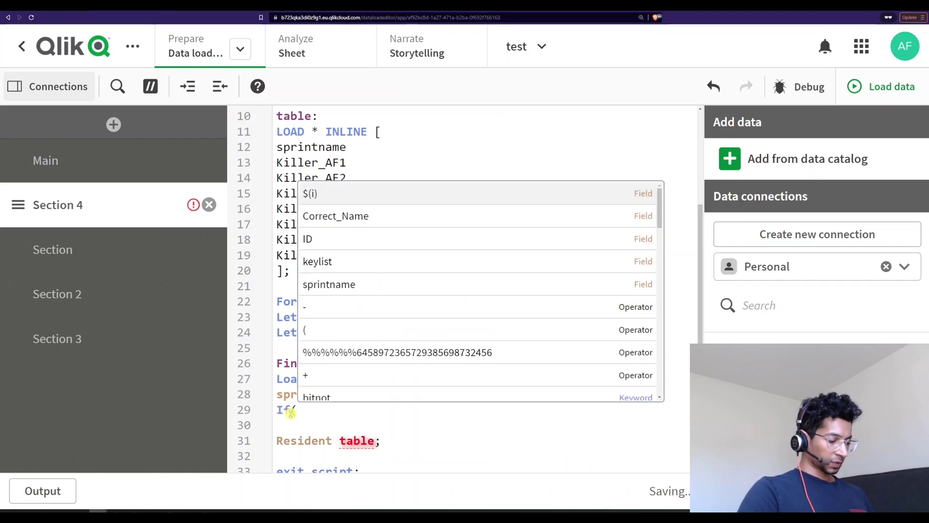
key(Return)
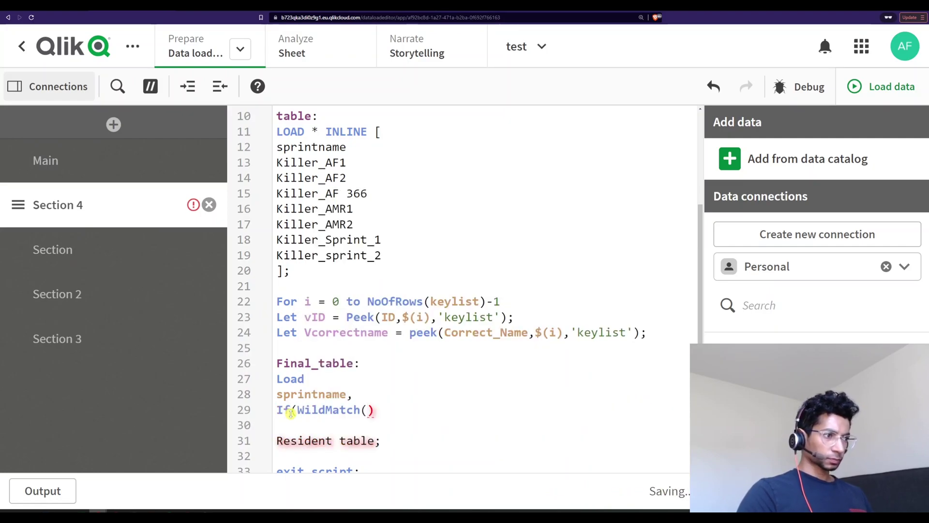
Copy the sprintname field into the WildMatch call as its first argument, followed by a comma.
double_click(315, 396)
key(ctrl+c)
click(367, 411)
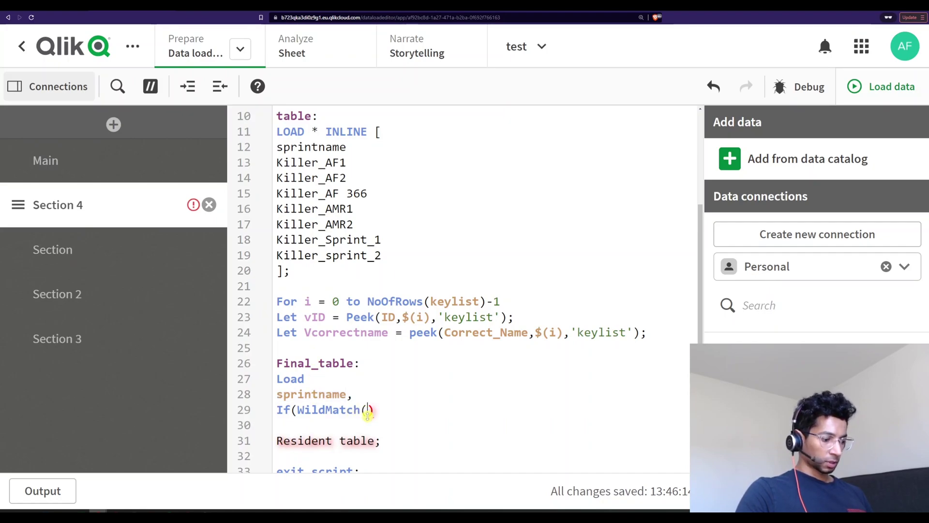
key(ctrl+v)
text(,)
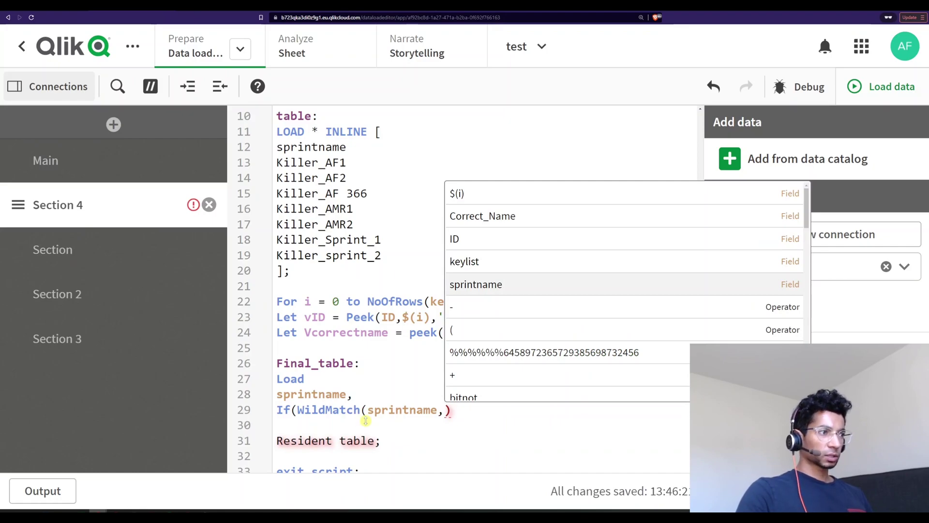
Review how vID and Vcorrectname relate to the keylist rows and the sprint names the WildMatch compares.
drag(305, 317, 320, 317)
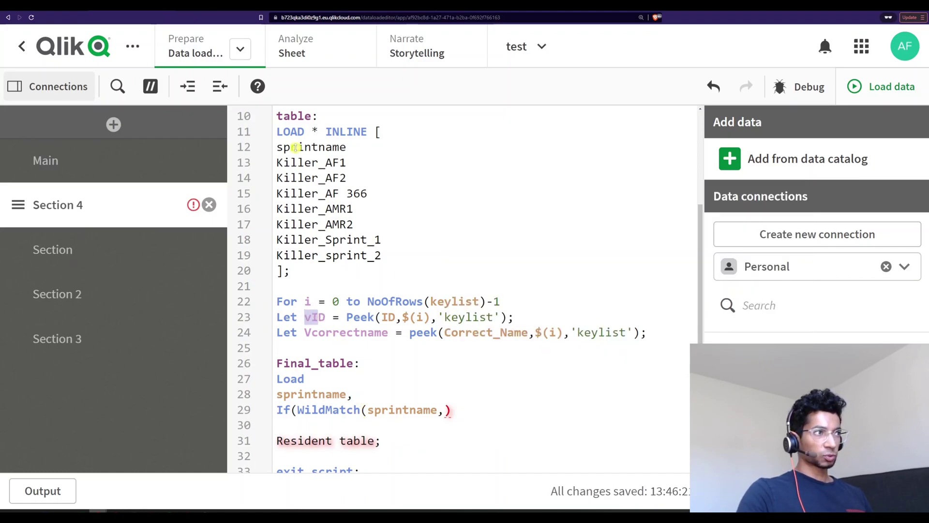
scroll(307, 206, up, 3)
click(283, 179)
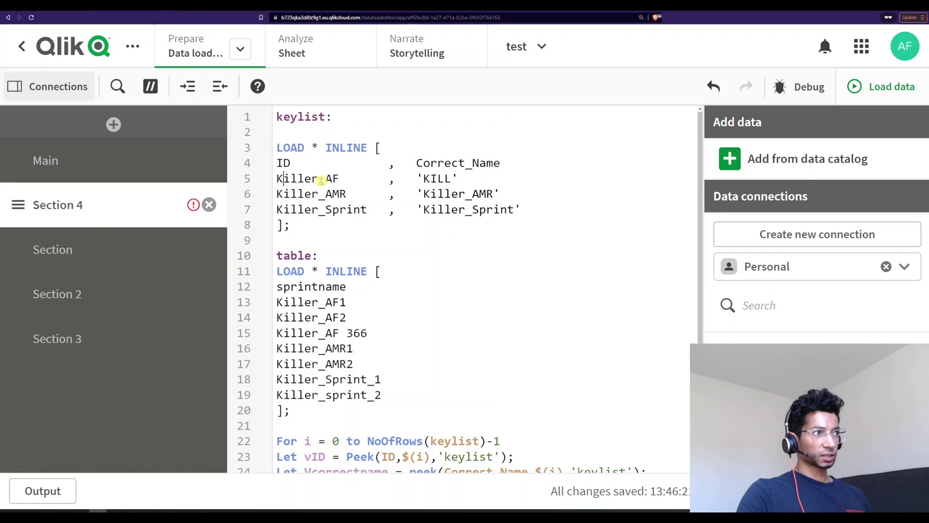
shift+click(334, 179)
scroll(338, 204, down, 3)
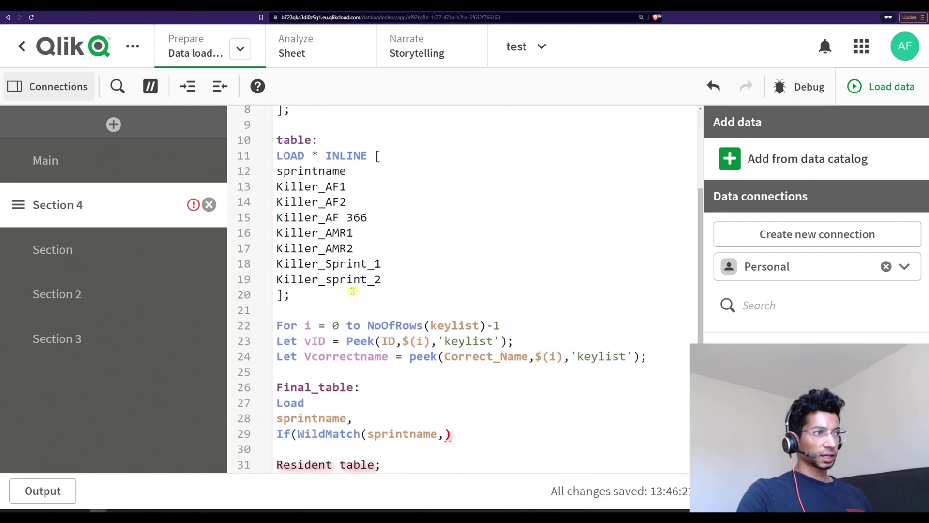
scroll(303, 158, up, 1)
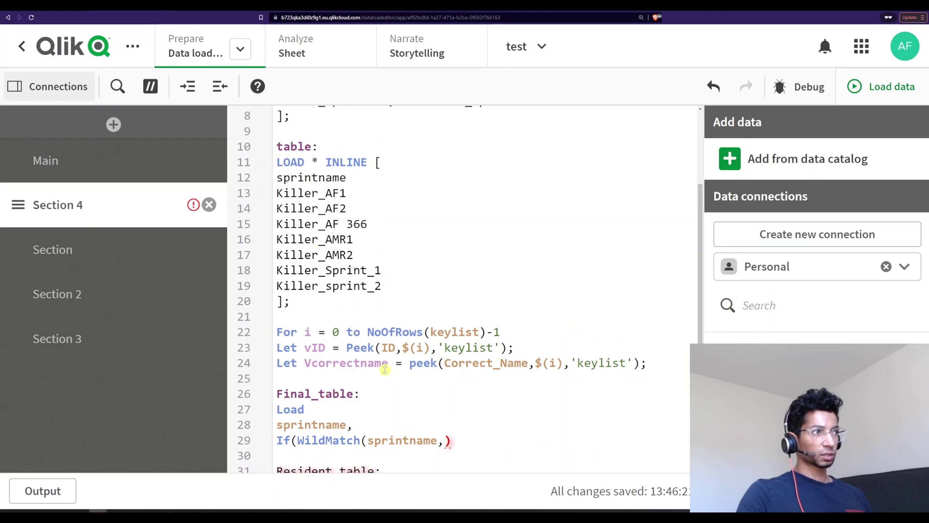
scroll(385, 370, up, 2)
scroll(385, 369, down, 1)
drag(312, 363, 383, 363)
scroll(379, 266, up, 3)
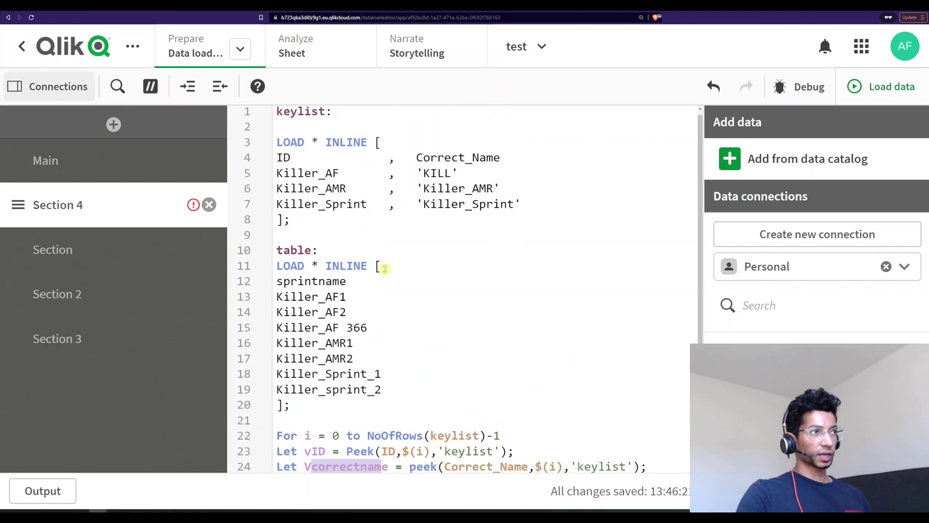
scroll(407, 332, down, 4)
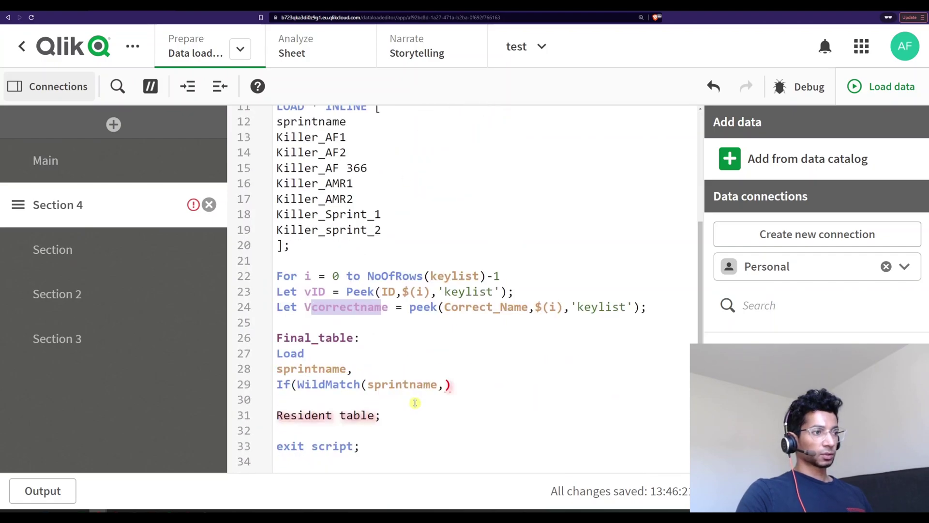
Add the variable $(vID) as the second argument of the WildMatch call.
click(439, 446)
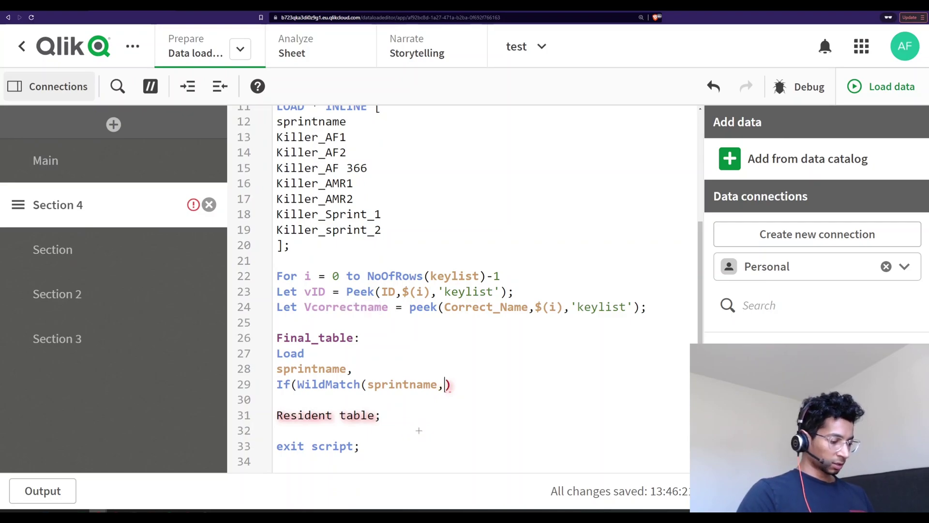
text($()
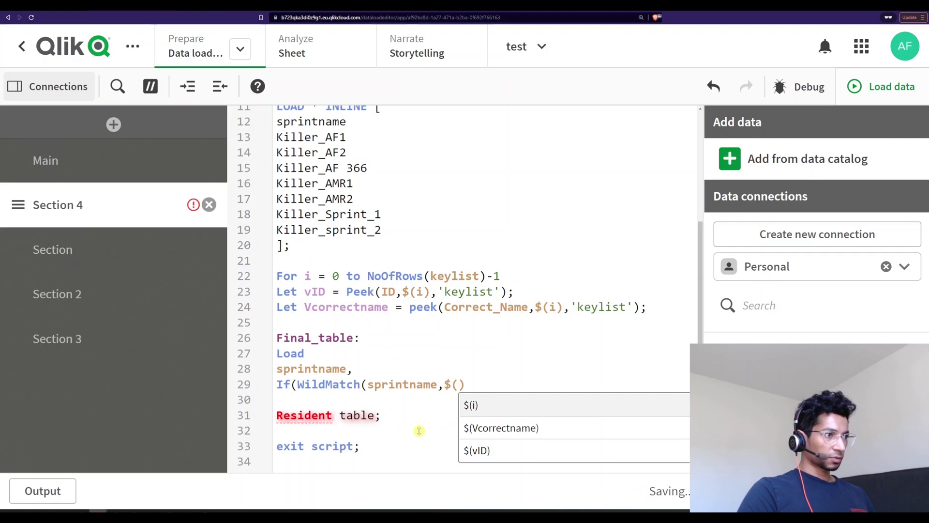
key(Down)
key(Down)
key(Return)
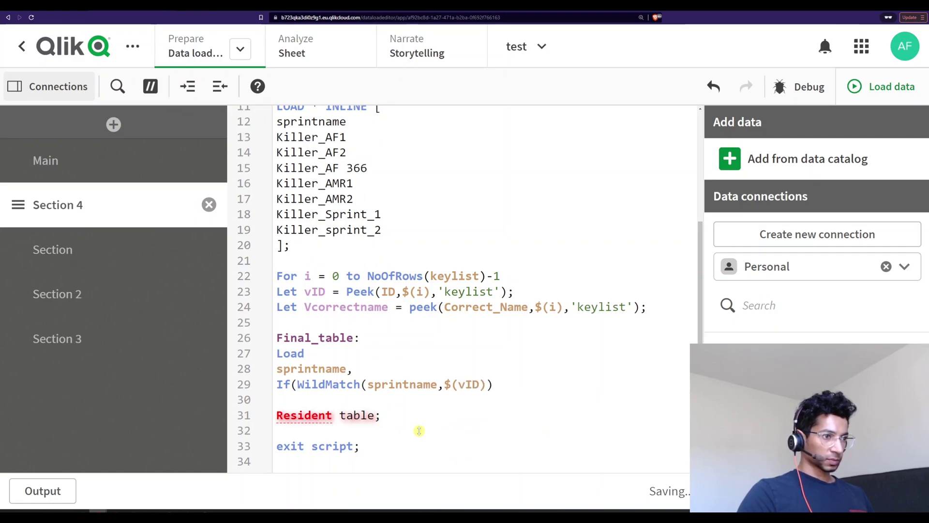
Turn the $(vID) argument of the WildMatch call into the quoted wildcard pattern '*$(vID)*'.
text(*')
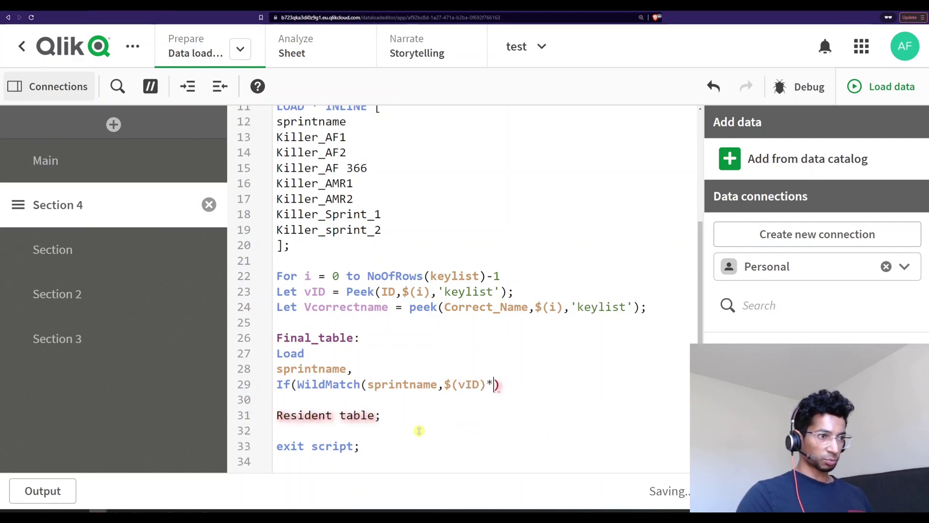
text(')
key(Left)
key(Left)
key(Left)
key(Left)
key(Left)
text(*)
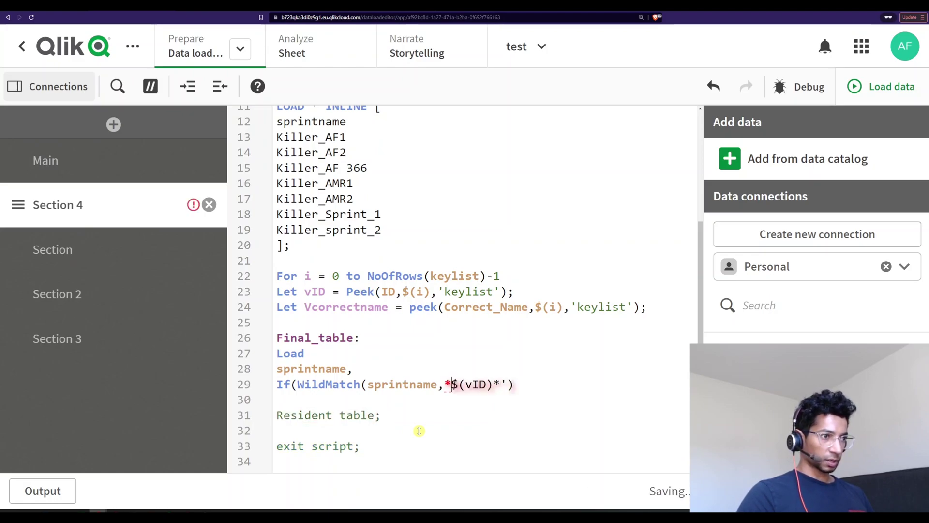
text(')
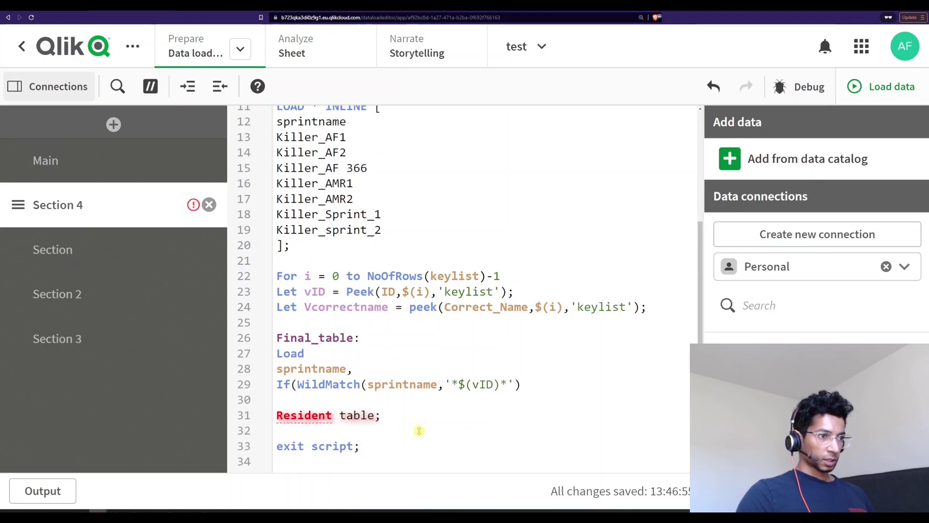
Complete the If expression with $(Vcorrectname) as its result and alias the field as CoorrectName.
key(Right)
key(Right)
key(Right)
key(Right)
key(Right)
key(Right)
key(Right)
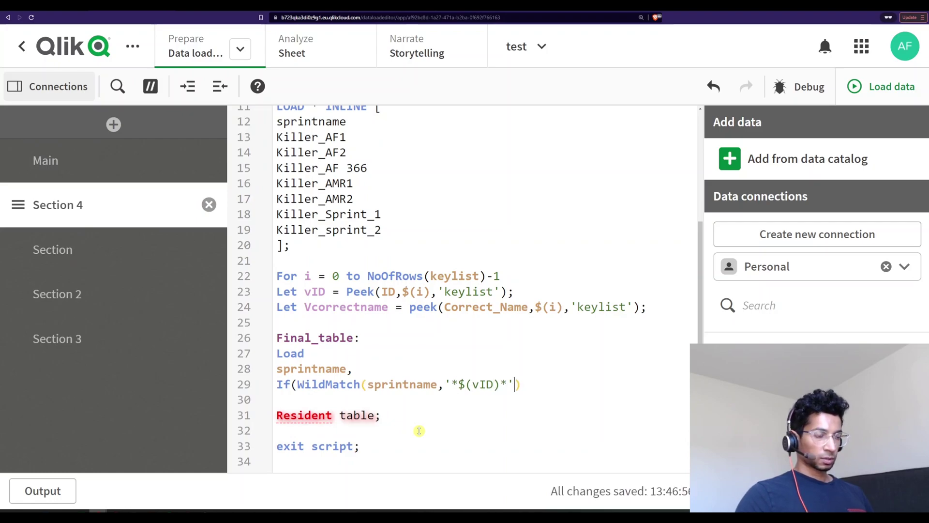
key(Right)
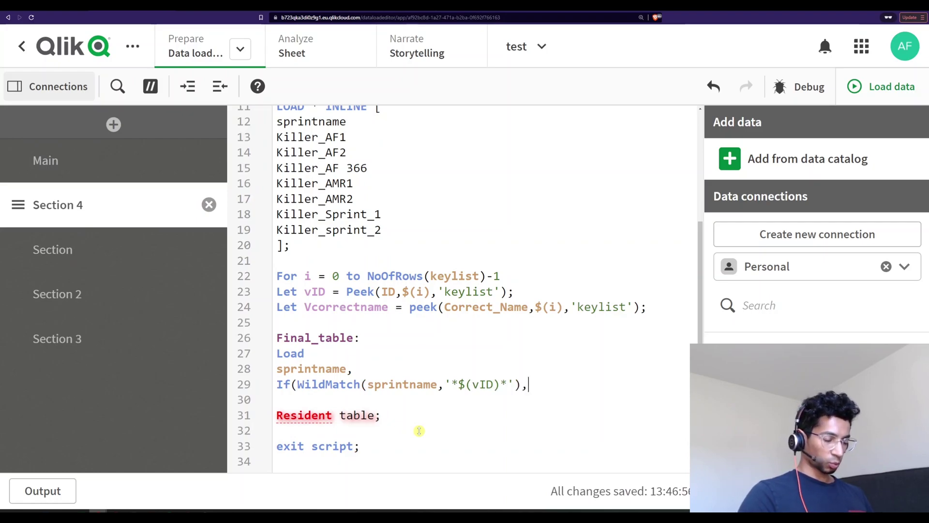
text(,)
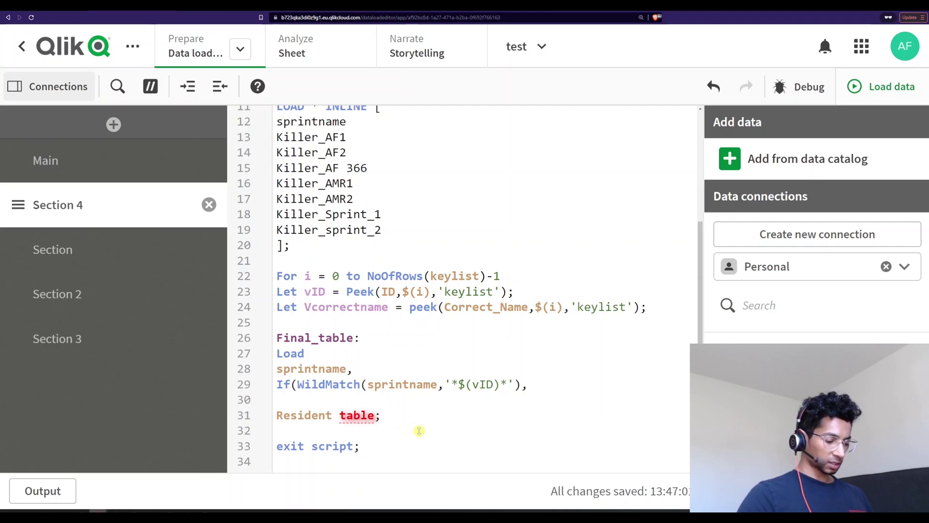
text($()
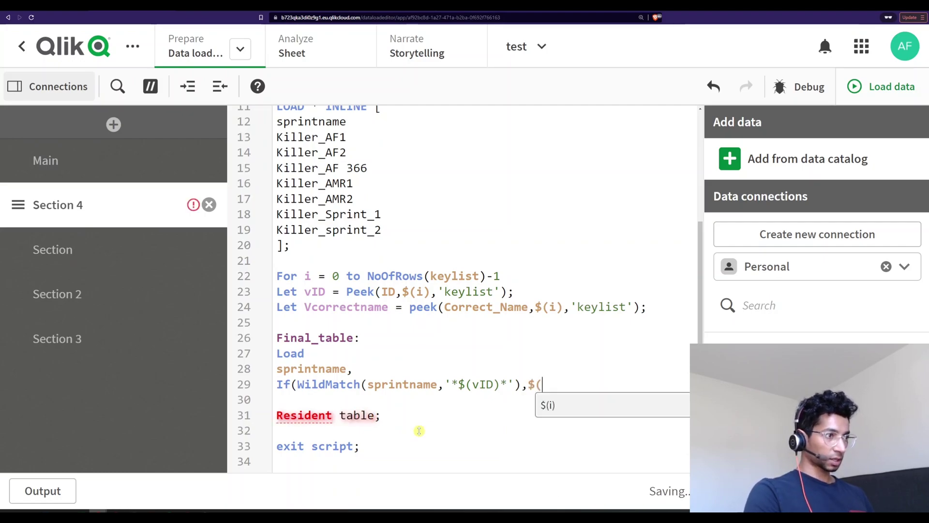
key(Down)
key(Return)
text() as CoorrectName)
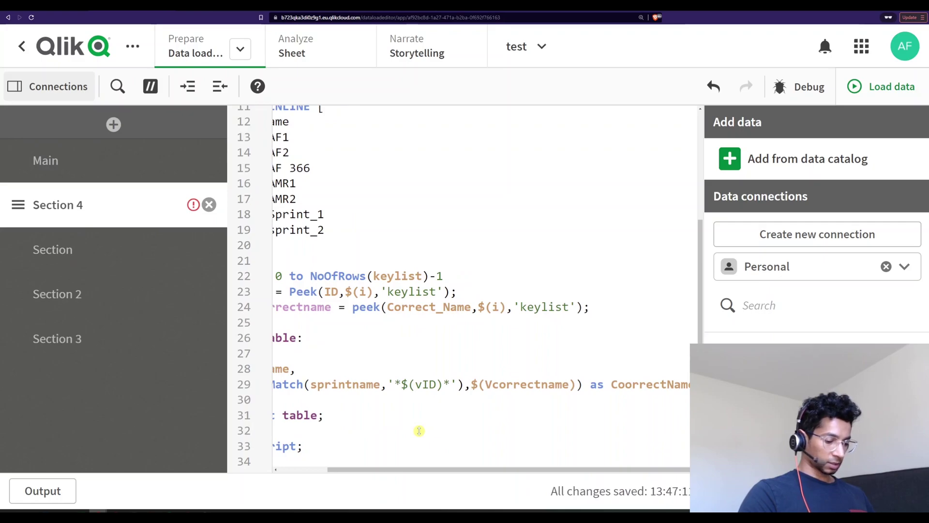
key(Return)
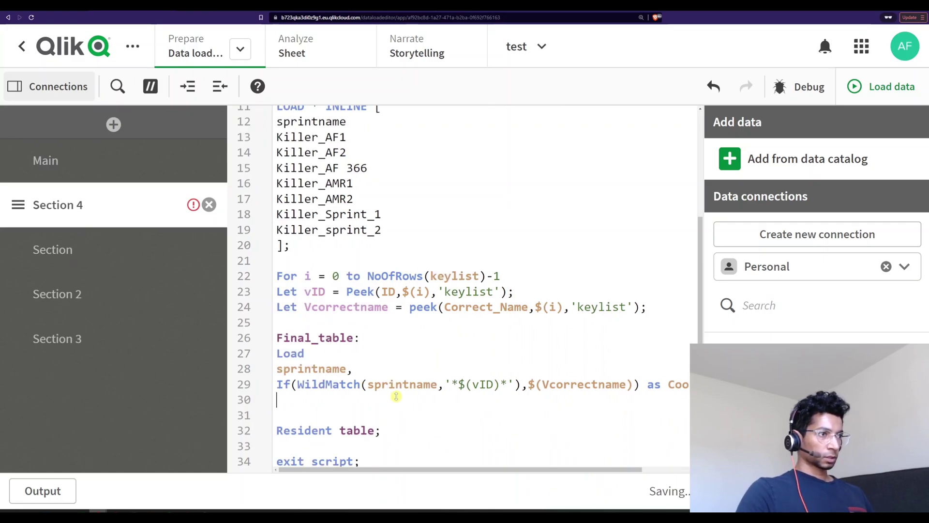
Correct the field alias to CorrectName and remove the extra blank line above Resident table.
key(ctrl+minus)
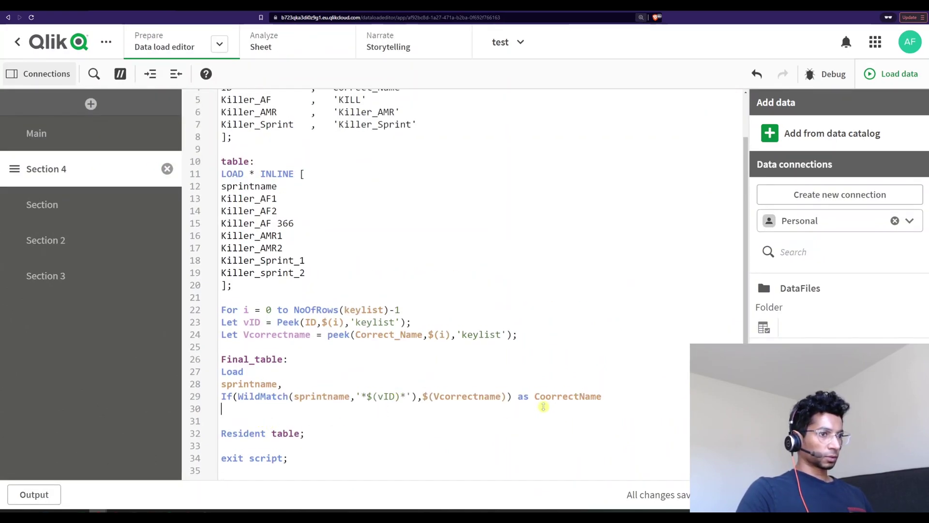
click(552, 396)
key(BackSpace)
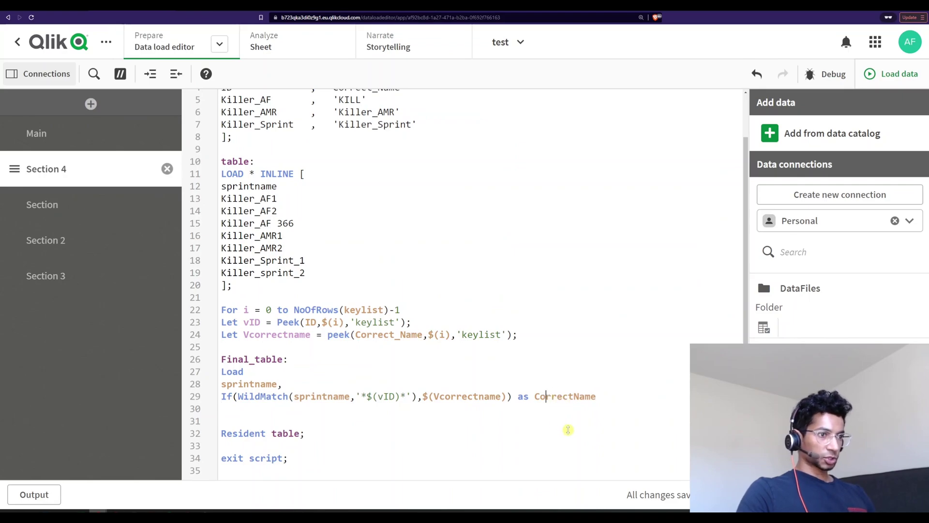
click(259, 420)
key(BackSpace)
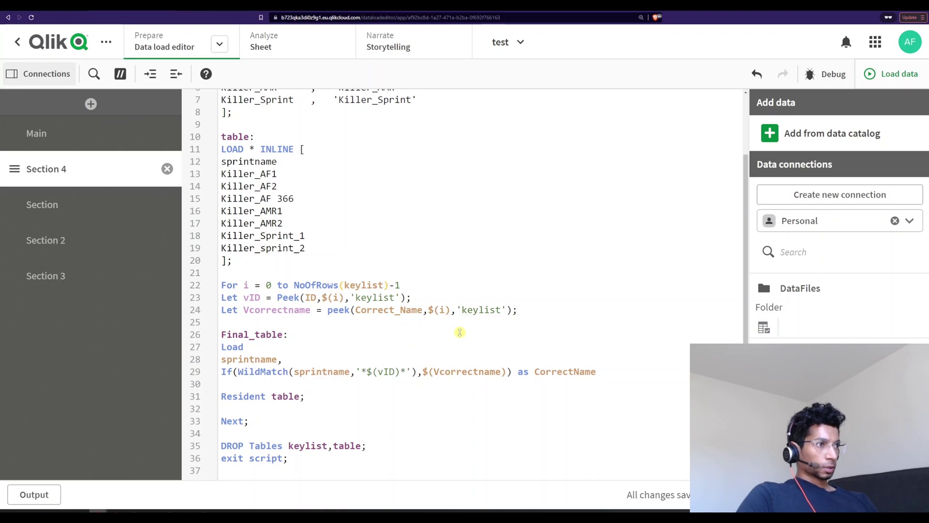
Enclose the keylist table name in single quotes inside the NoOfRows call of the For statement.
key(ctrl+Left)
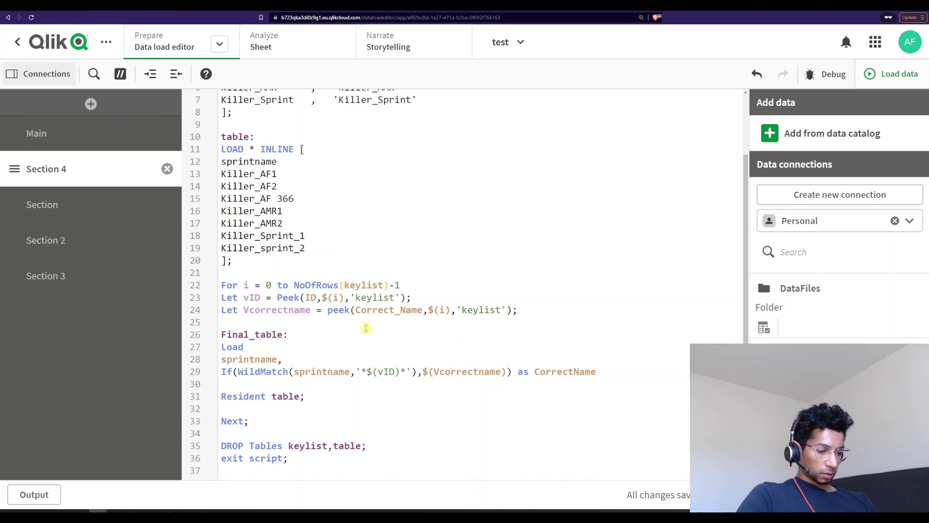
text(')
key(ctrl+Right)
text(')
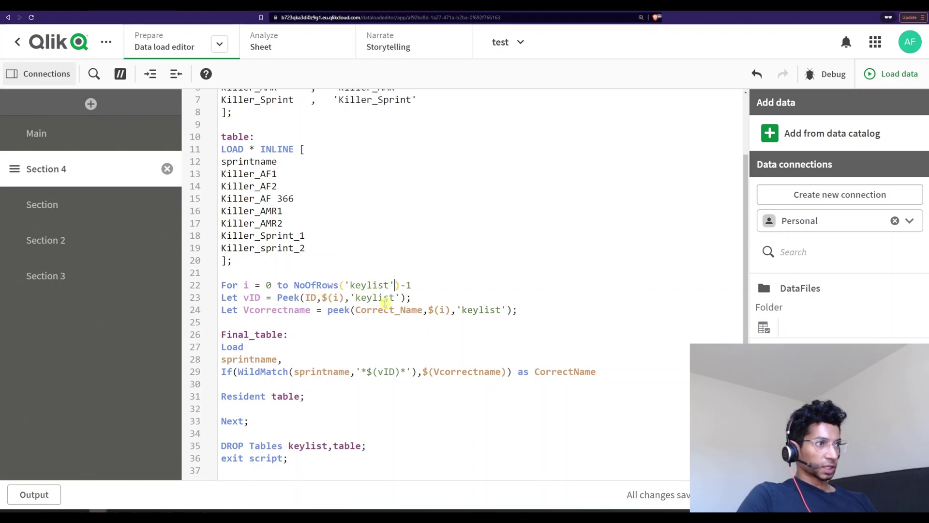
Put single quotes around the field names ID and Correct_Name in the two Peek calls.
click(305, 297)
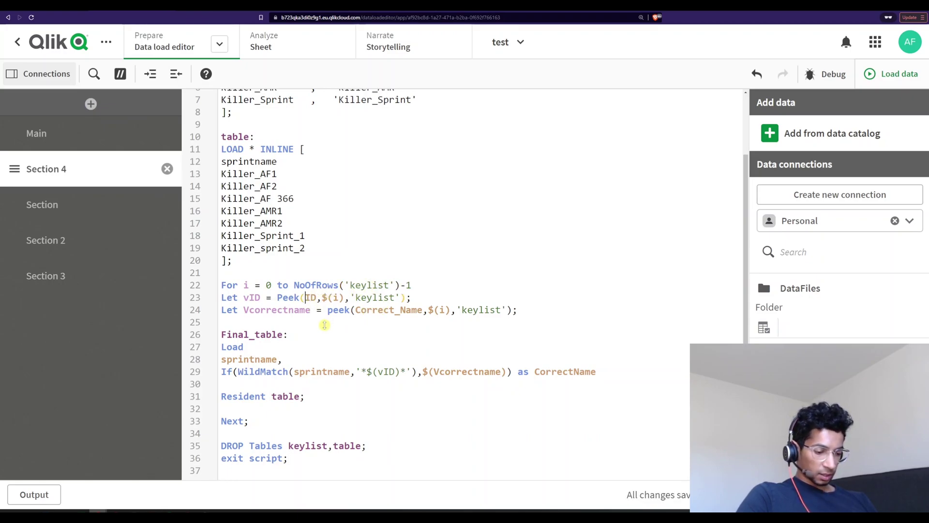
text(')
key(ctrl+Right)
text(')
click(356, 310)
text(')
click(429, 310)
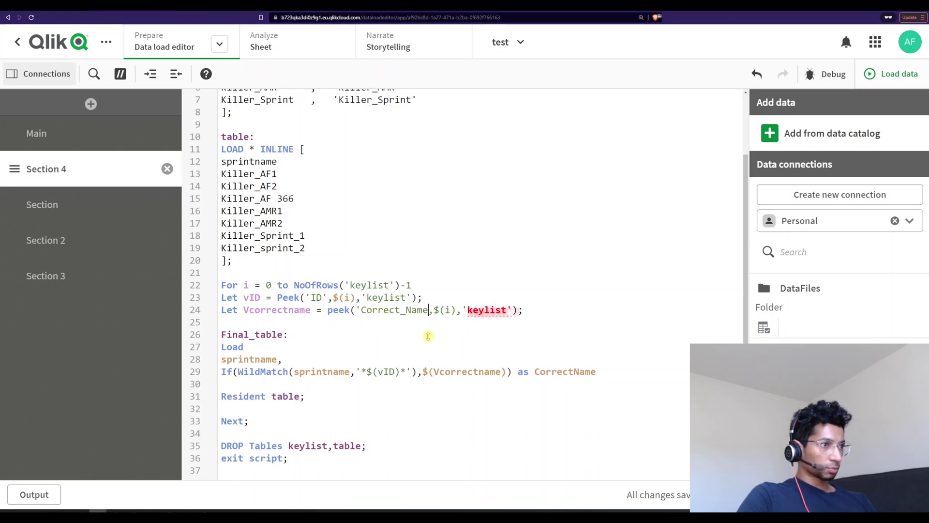
text(')
Add single quotes to the $(Vcorrectname) result of the If expression and delete the bracket after the second quote.
click(423, 372)
text(')
click(505, 372)
text(')
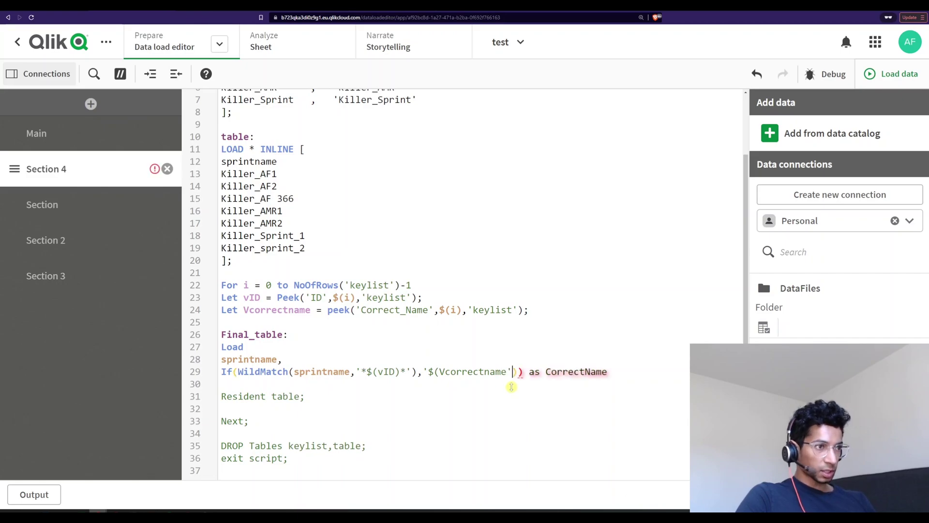
key(Delete)
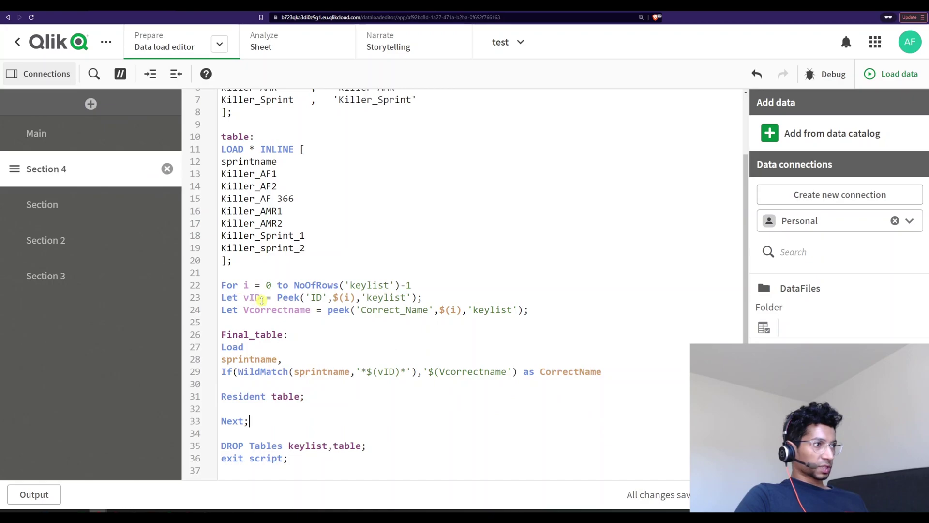
Review the function, field name and table name used in the vID Peek statement.
double_click(288, 297)
double_click(317, 298)
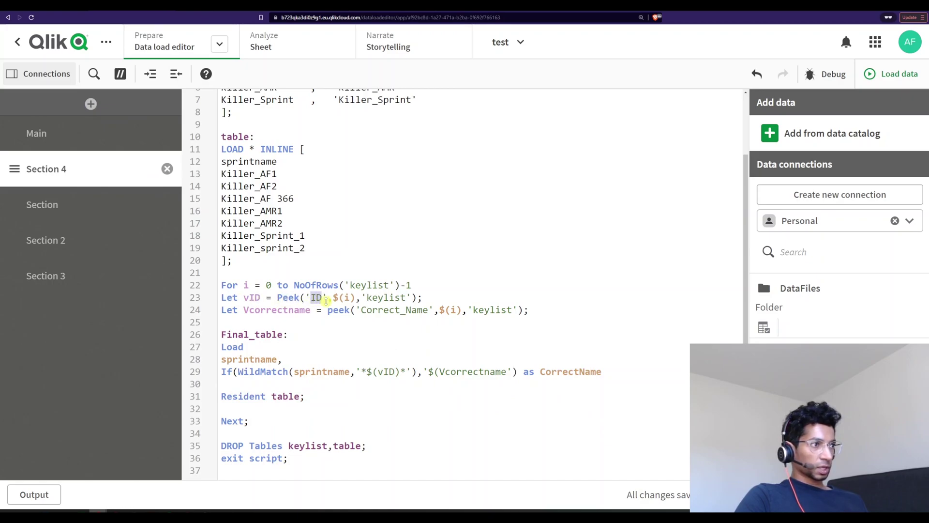
drag(366, 298, 406, 298)
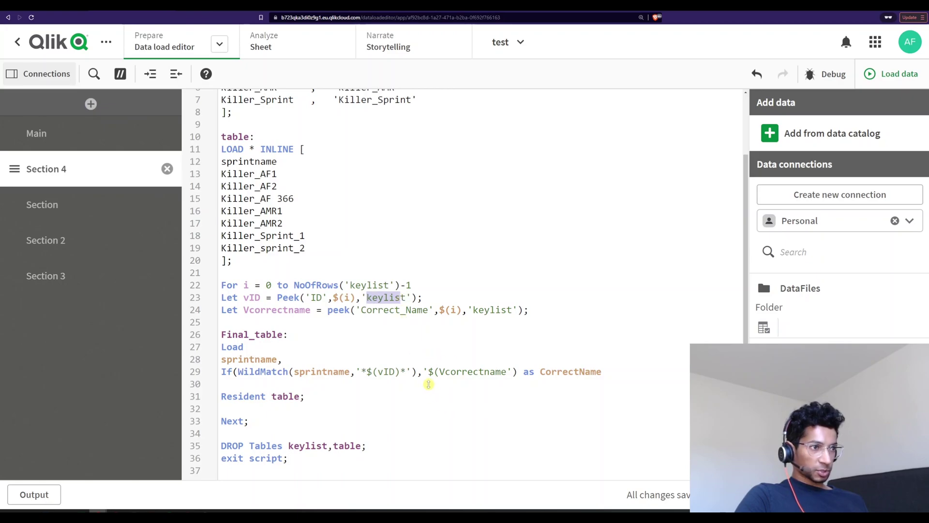
Restore the missing bracket in the If expression so that its result reads '$(Vcorrectname)'.
key(ctrl+z)
click(512, 371)
text())
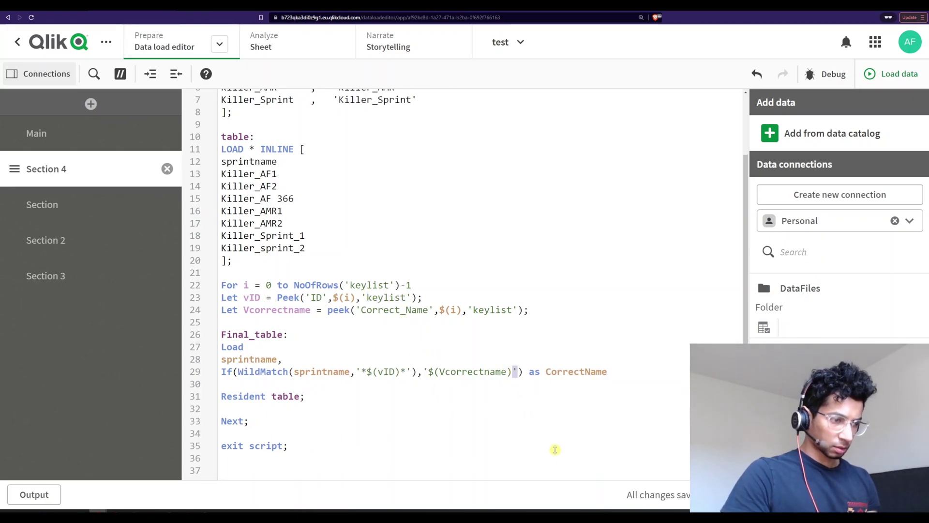
click(426, 372)
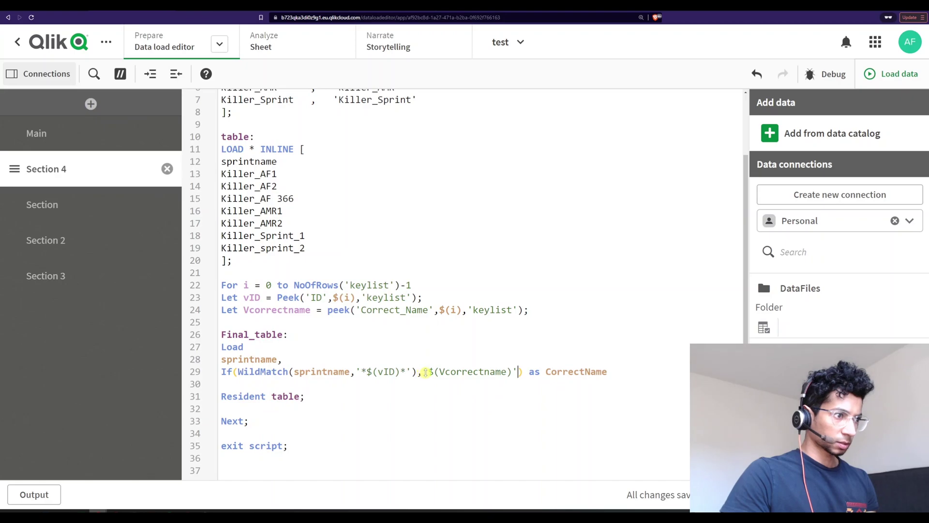
Add the statement Drop tables keylist,table; between Next and exit script.
click(235, 431)
key(Return)
text(Drop)
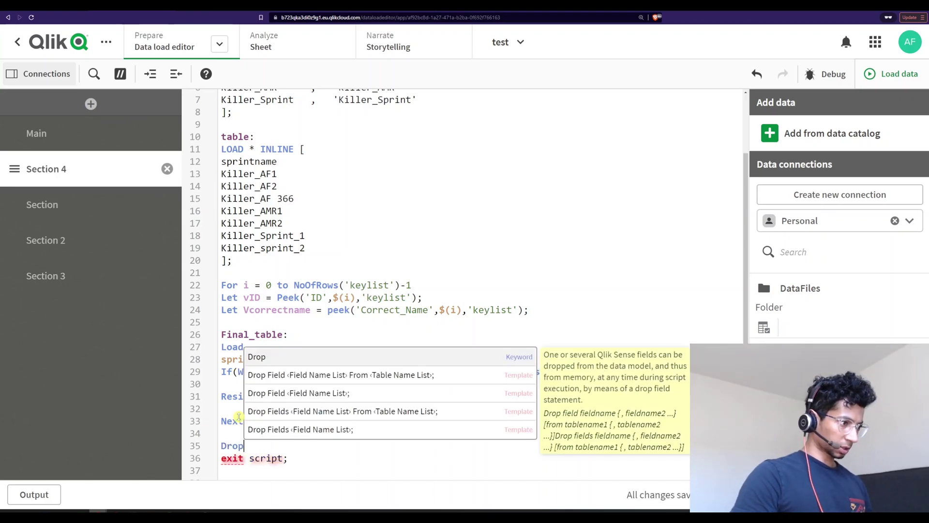
text( tables)
scroll(261, 169, up, 2)
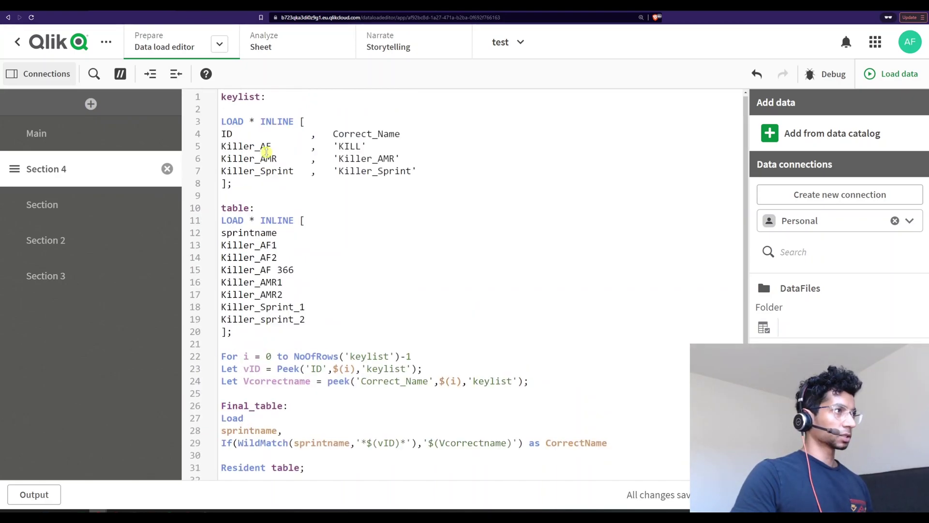
double_click(240, 97)
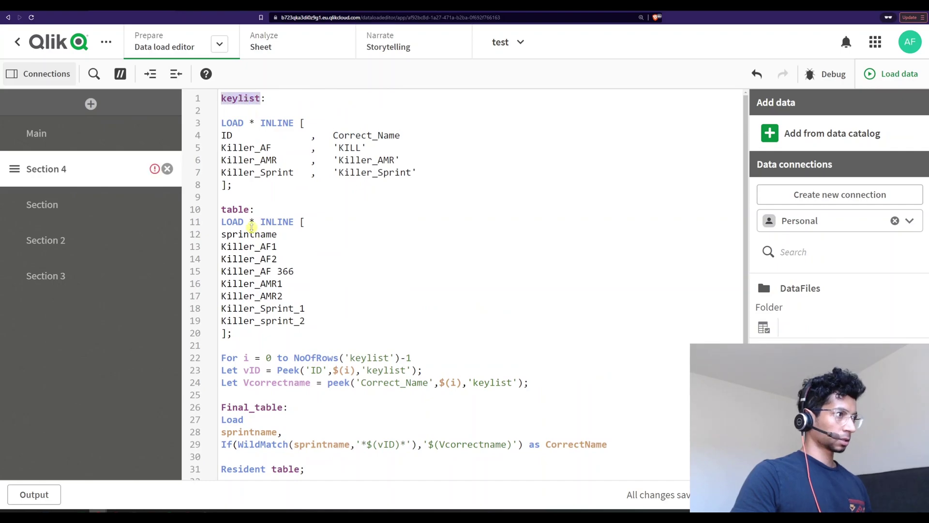
scroll(271, 319, down, 2)
click(309, 426)
text(keylist,table;)
key(Return)
Run the data load for the script and close the load progress report.
scroll(327, 419, up, 1)
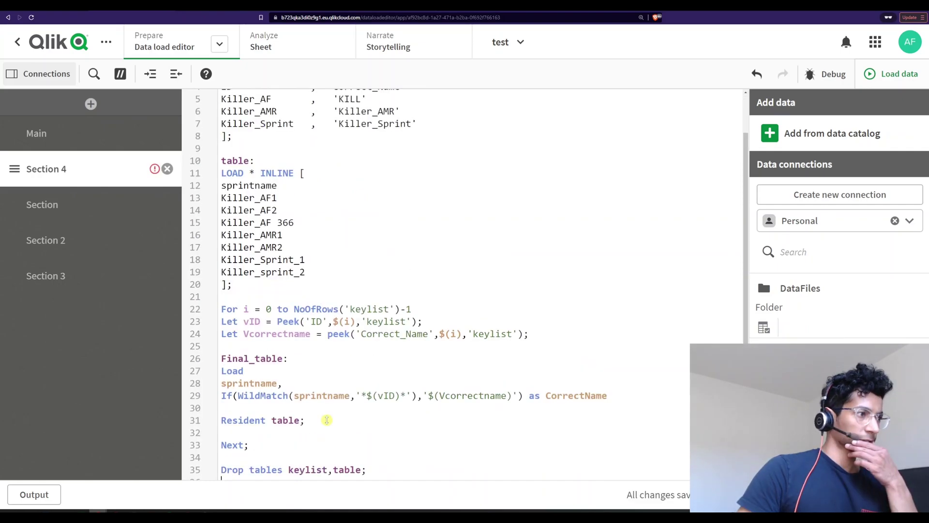
key(ctrl+r)
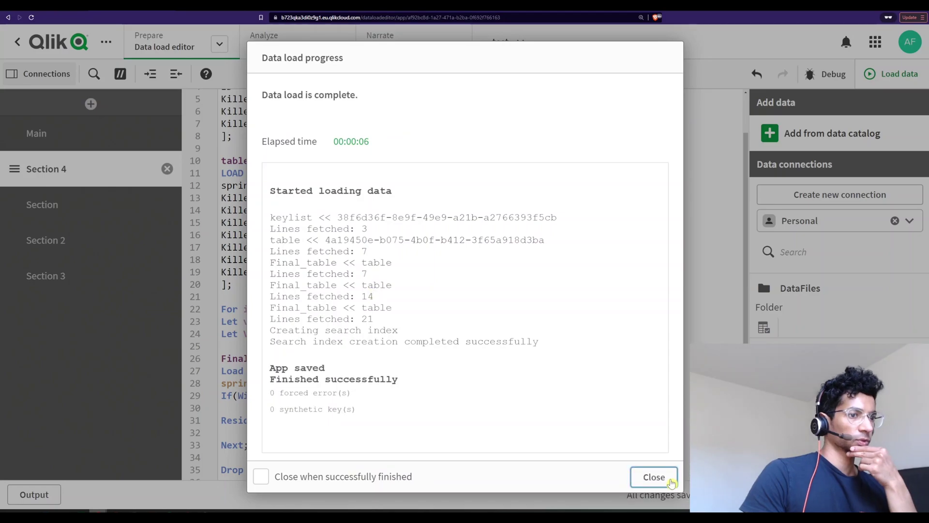
click(670, 479)
Review how the For loop counter relates to the rows of the keylist table.
scroll(242, 150, up, 2)
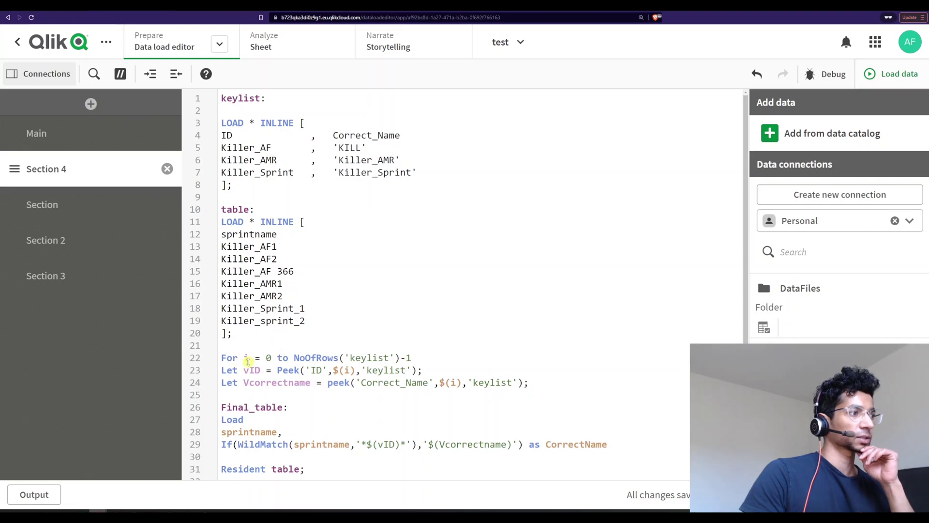
drag(248, 362, 282, 357)
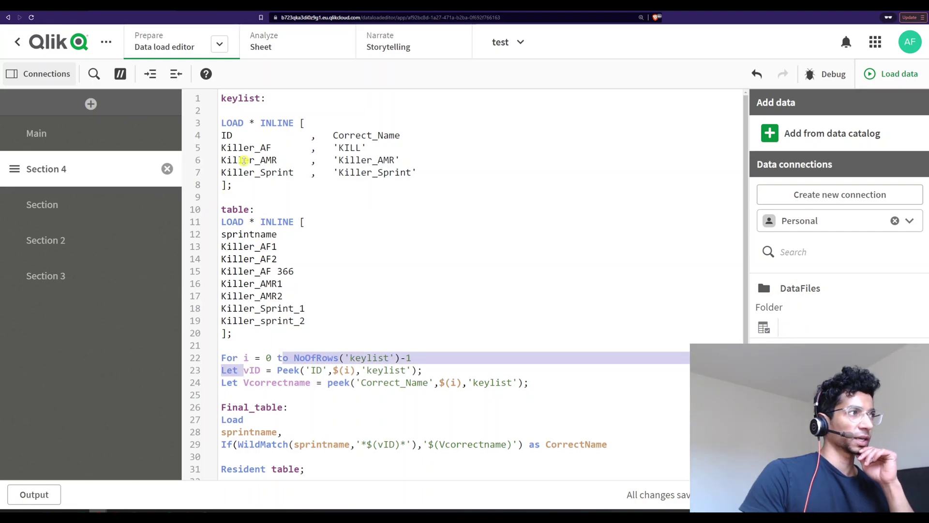
drag(238, 161, 288, 161)
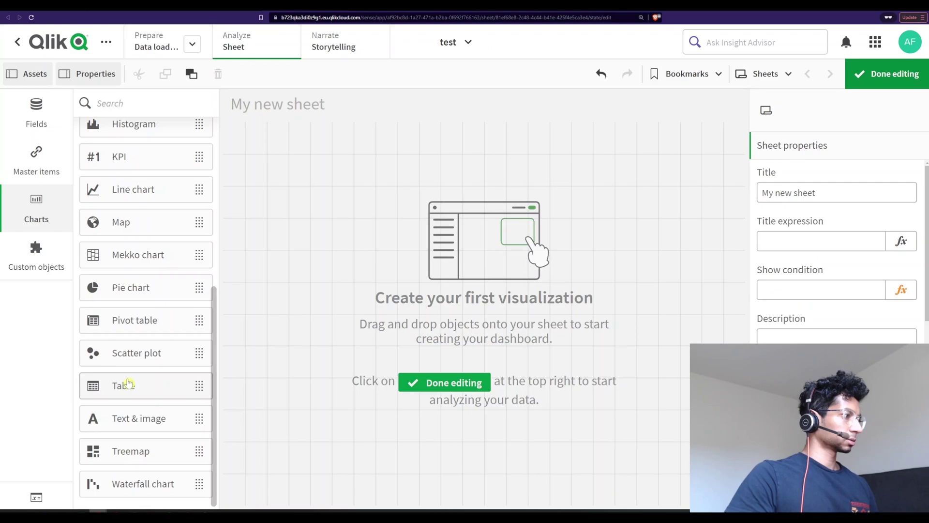
Place a table on the sheet with sprintname as its dimension.
drag(128, 384, 363, 228)
click(363, 229)
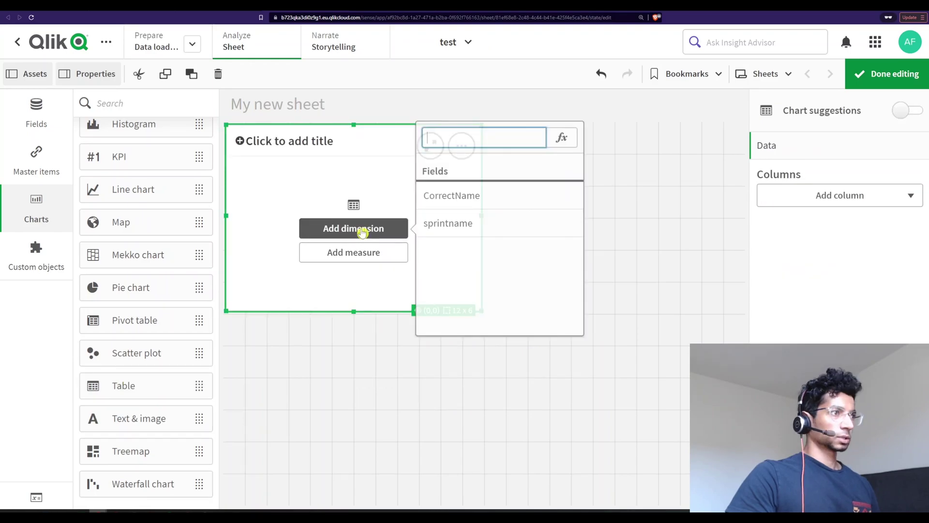
click(448, 223)
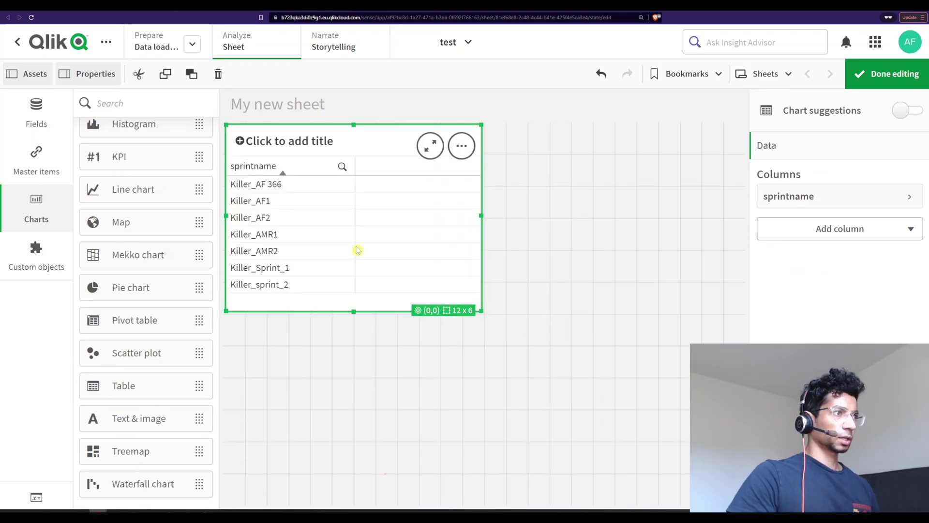
Add CorrectName as a second dimension column and enlarge the table to 15 x 10 grid cells.
click(835, 230)
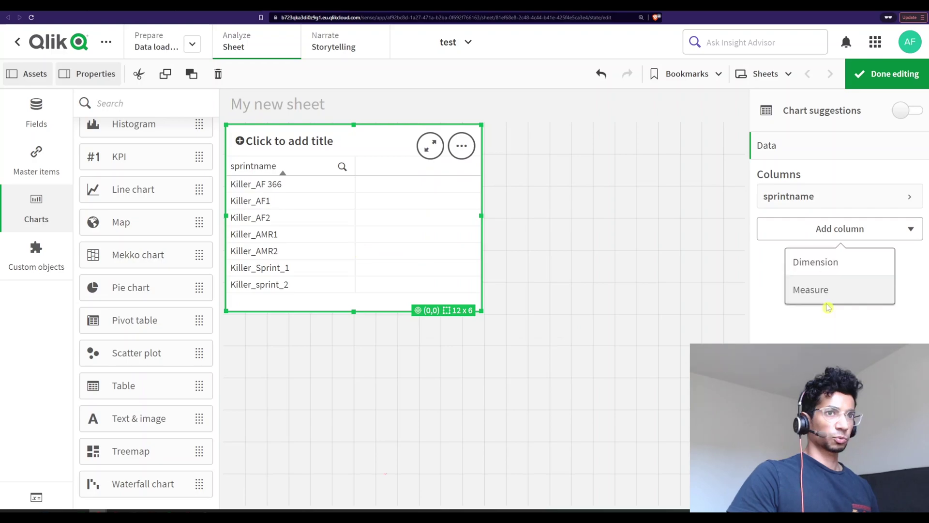
click(823, 262)
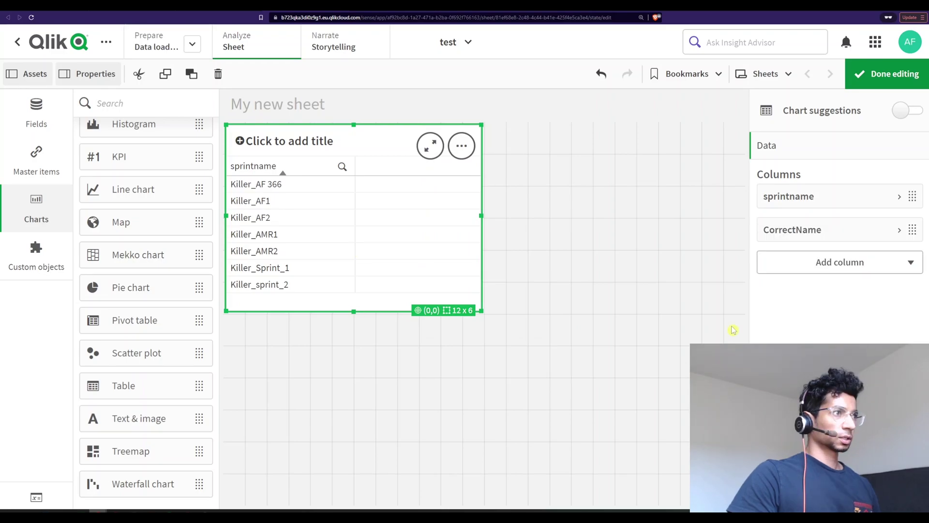
drag(482, 310, 541, 446)
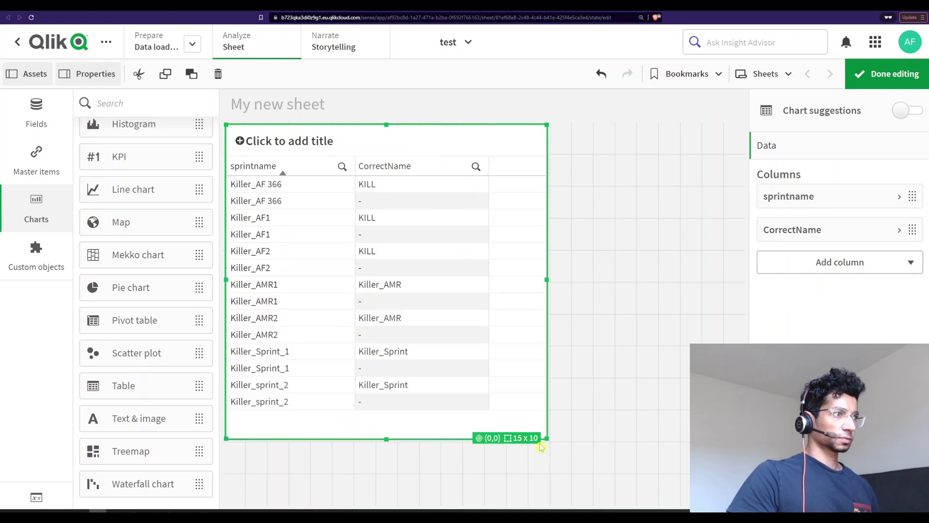
Finish editing the sheet and return to the data load script.
click(873, 77)
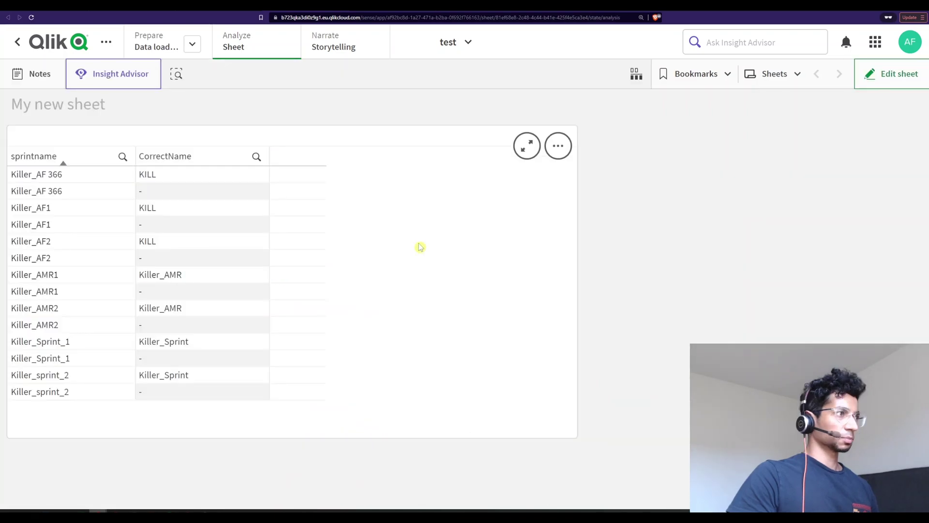
click(227, 11)
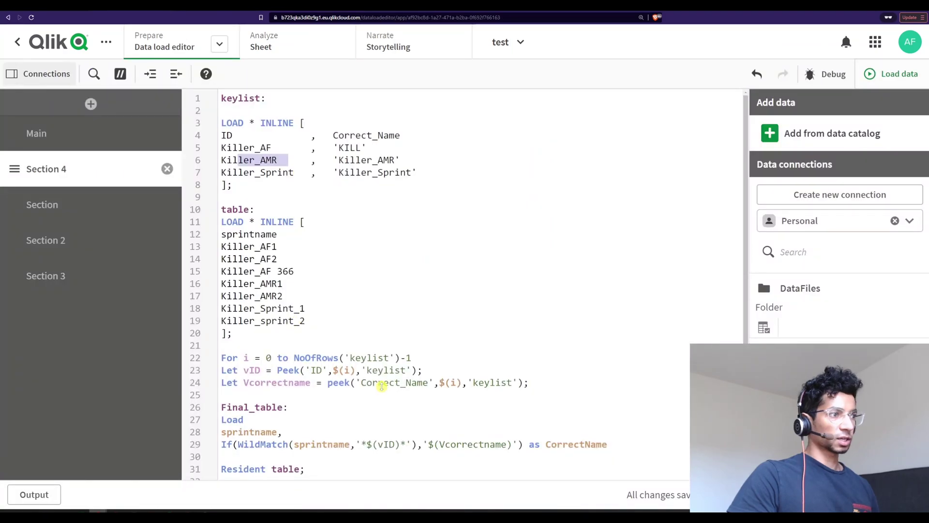
Insert a preceding load under the Final_table label: Load * where Not isNull(Correctname);.
scroll(512, 449, down, 2)
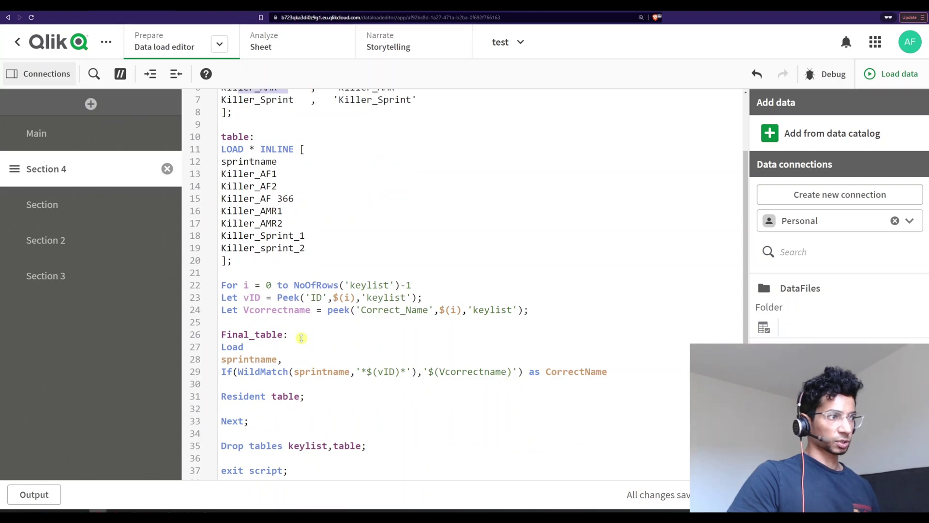
key(Return)
key(Return)
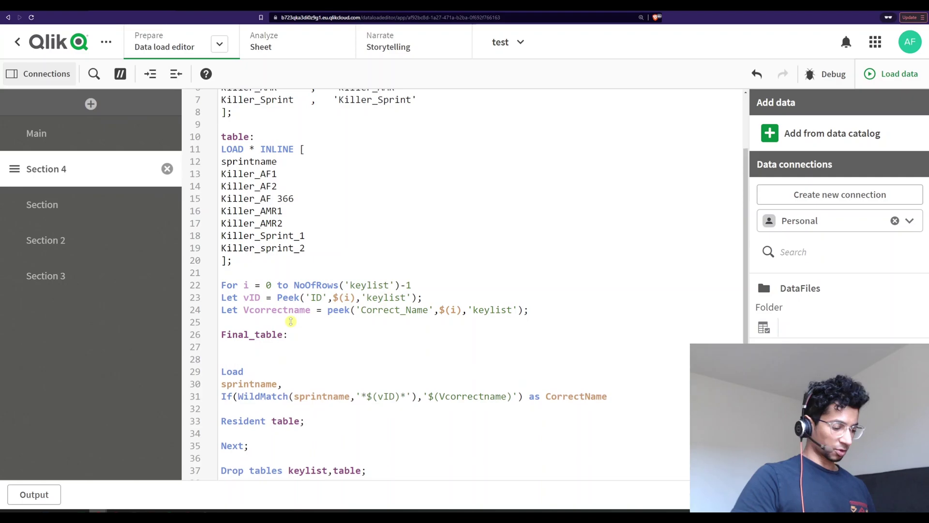
text(Load )
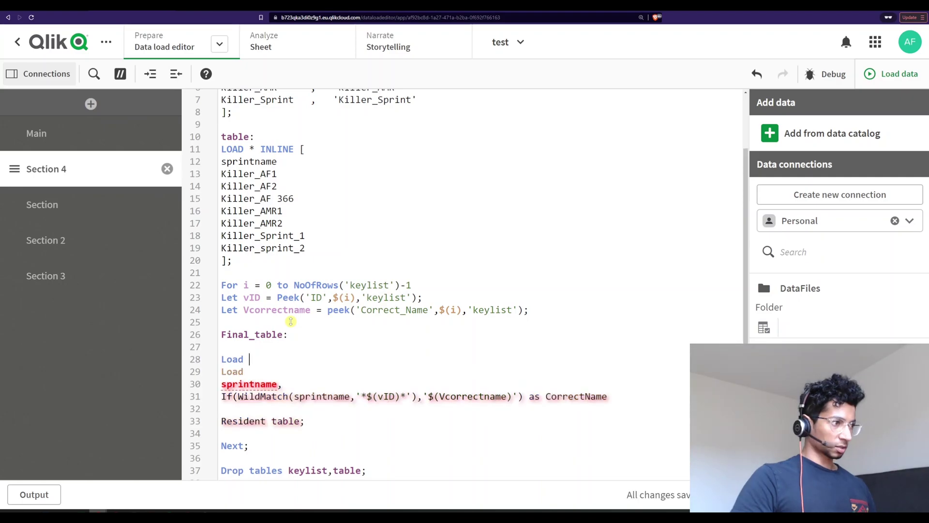
text(*)
key(Return)
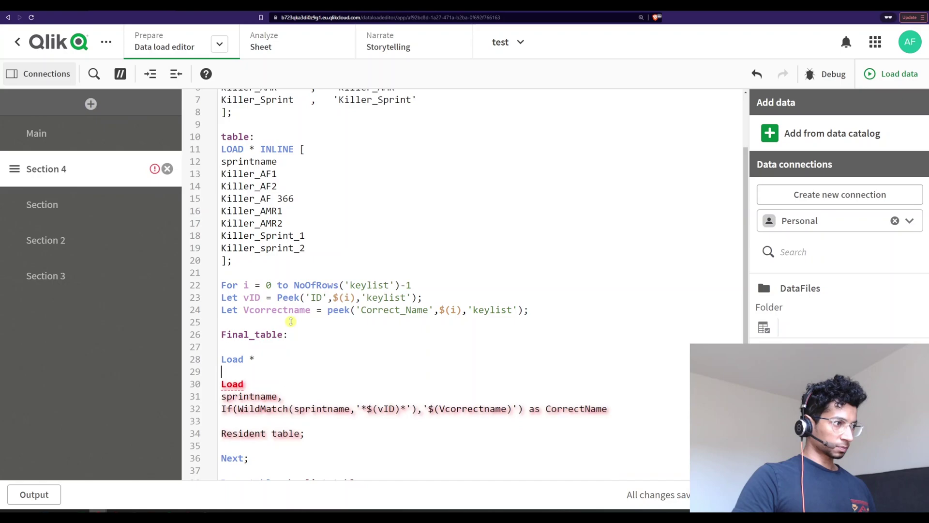
text(where )
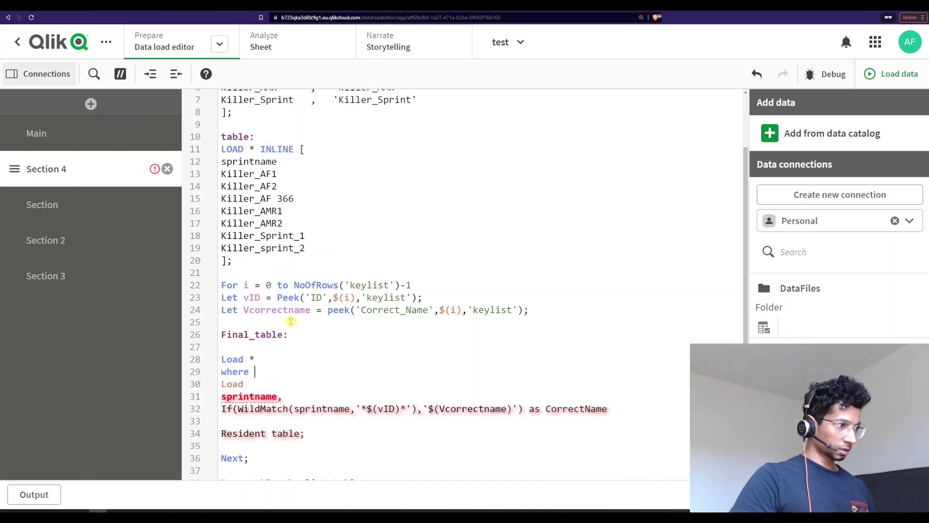
text(Not isNulll)
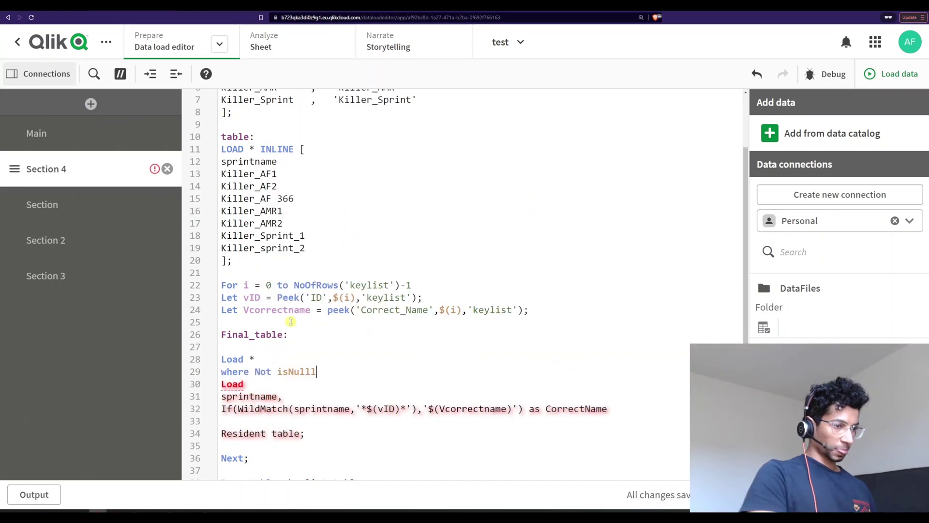
text((Correct)
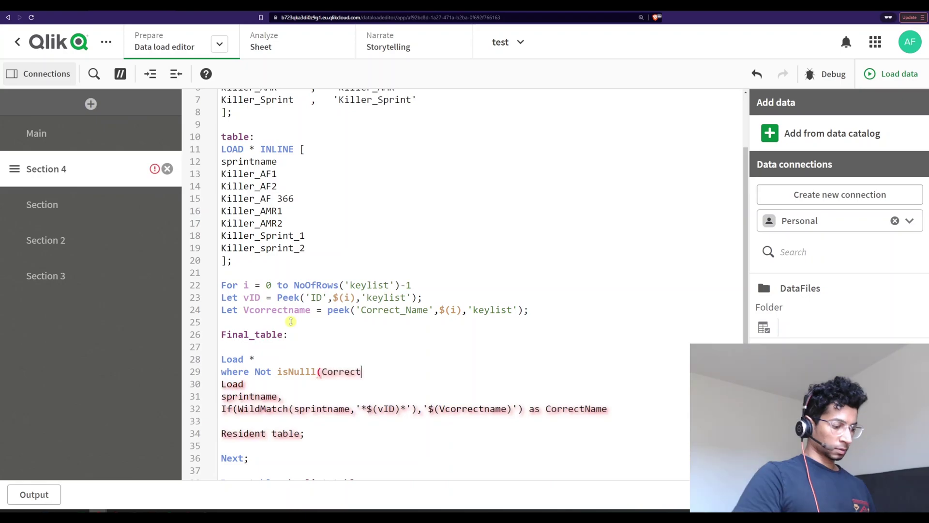
text(name))
key(Return)
text(;)
key(Return)
Change the field name inside isNull to CorrectName, matching the alias of the WildMatch expression, and reload the data.
double_click(574, 434)
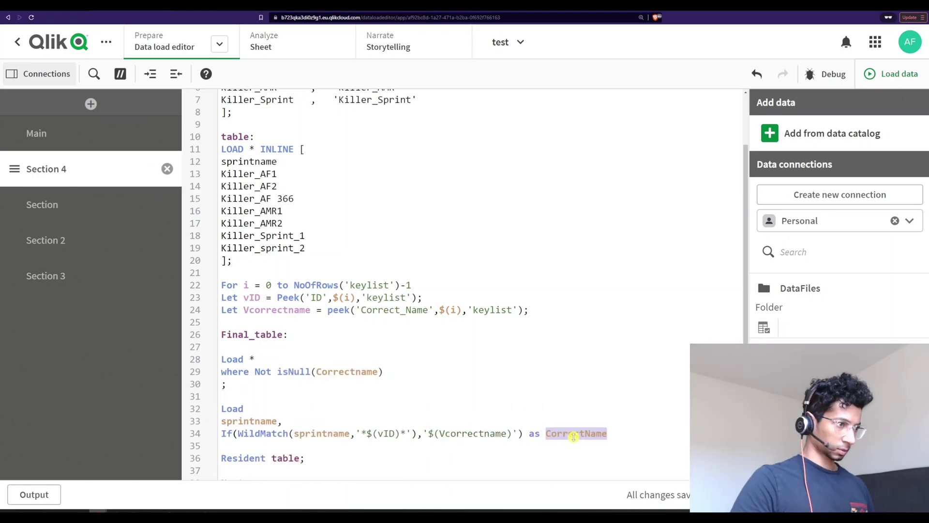
key(ctrl+c)
double_click(343, 372)
key(ctrl+v)
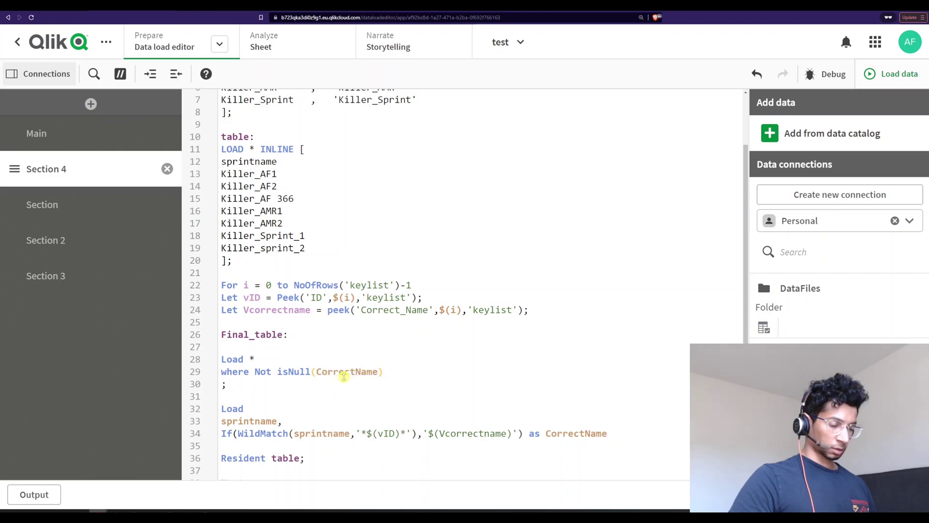
key(ctrl+r)
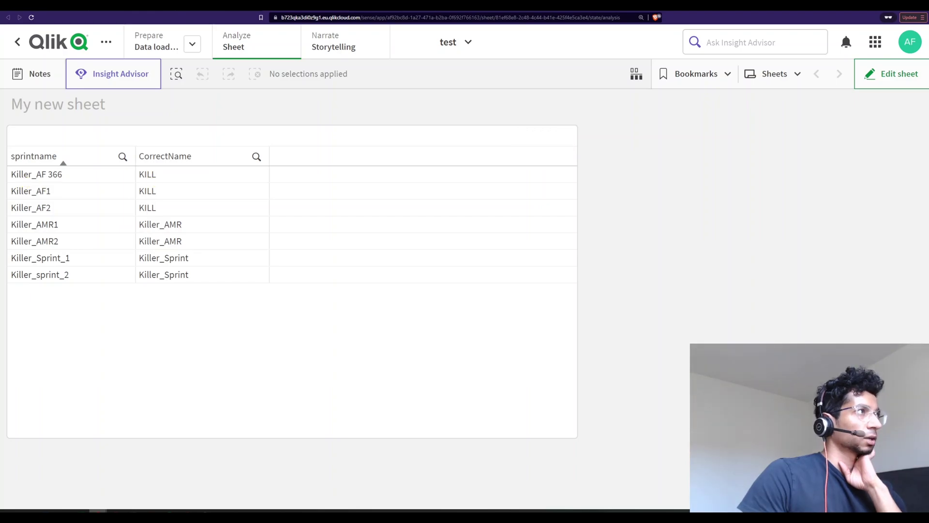
Compare the keylist IDs in the script with the names in the sheet table, and reread the loop that builds Final_table.
key(ctrl+Tab)
scroll(266, 128, up, 2)
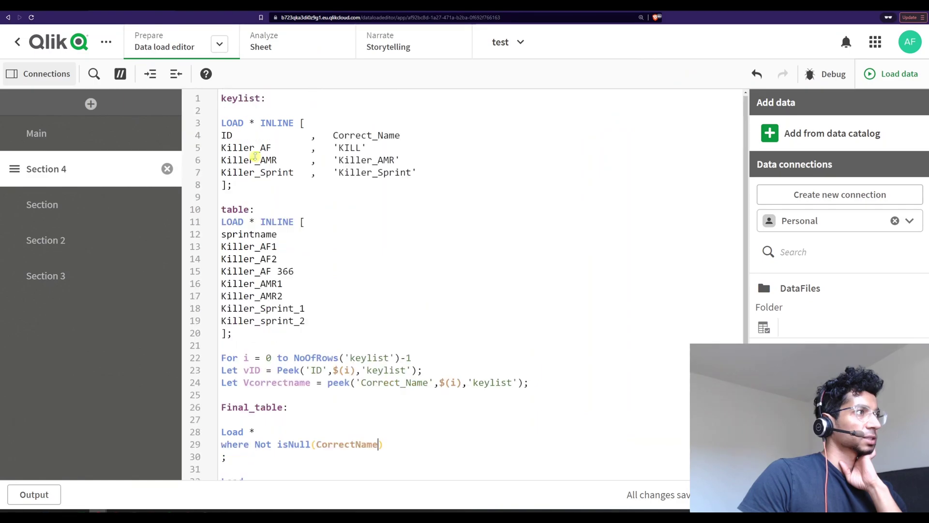
double_click(235, 148)
click(271, 173)
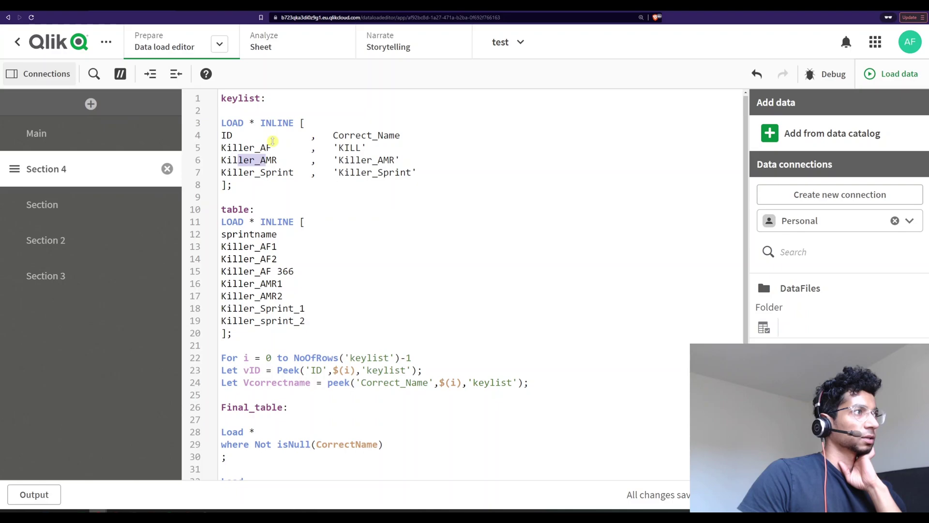
key(ctrl+Tab)
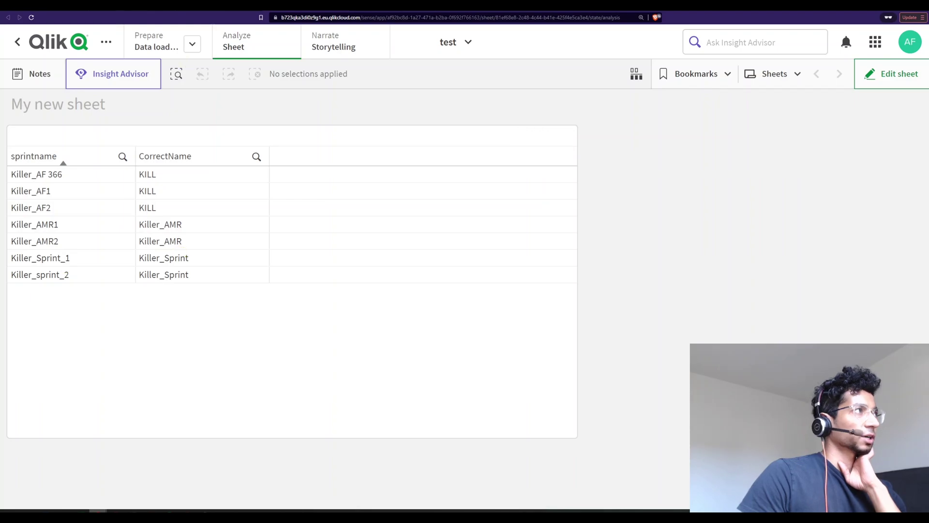
key(ctrl+Tab)
scroll(363, 371, down, 3)
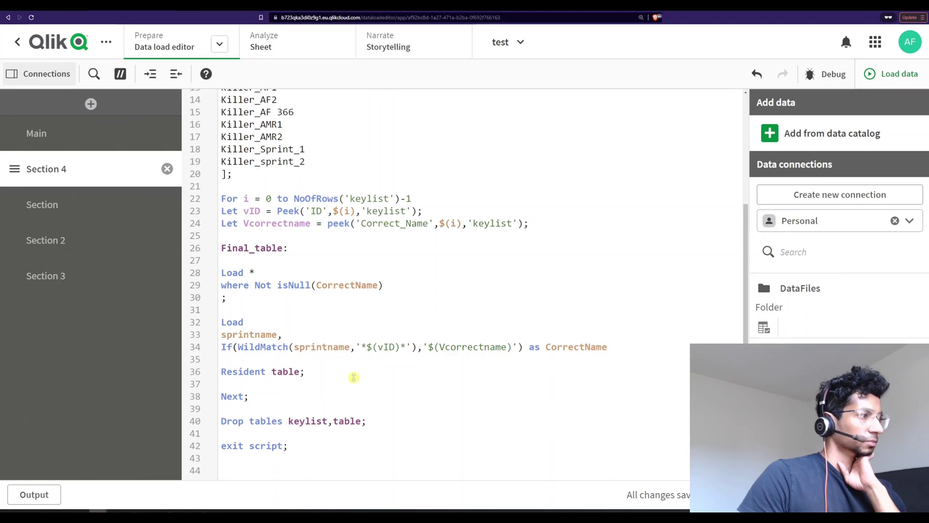
scroll(354, 377, up, 1)
scroll(354, 372, down, 1)
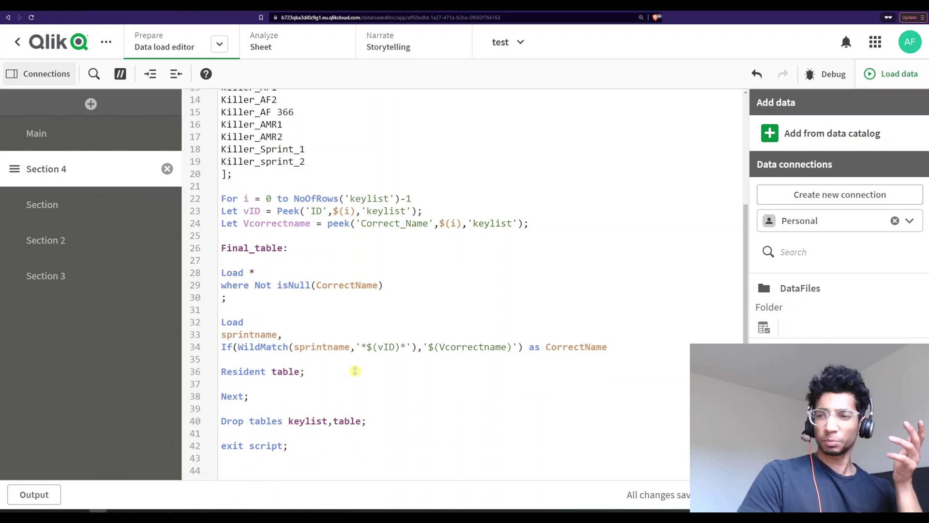
scroll(354, 371, up, 5)
drag(238, 159, 277, 159)
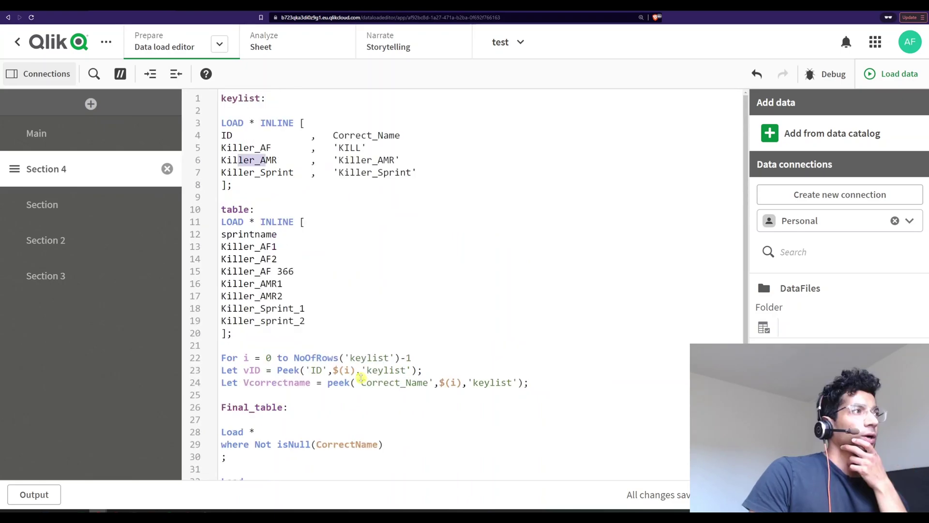
scroll(308, 259, down, 1)
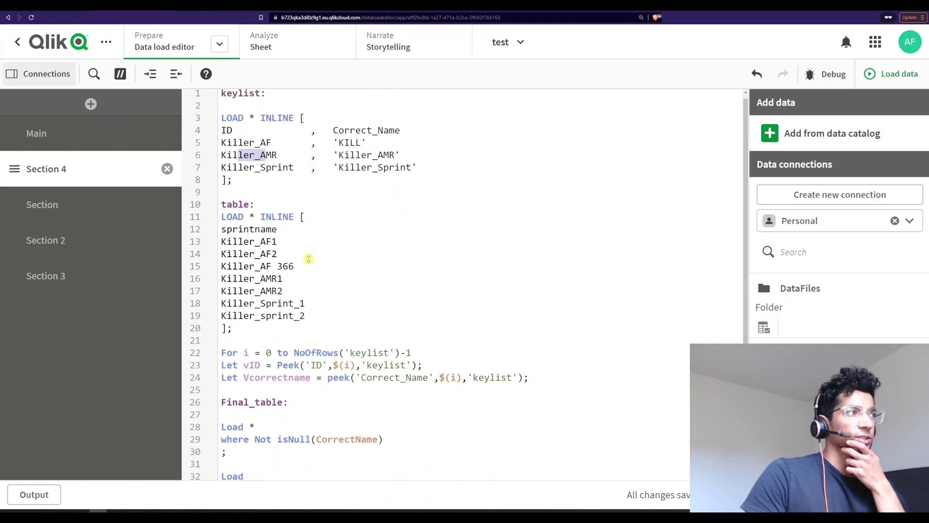
scroll(308, 259, down, 3)
scroll(283, 272, up, 3)
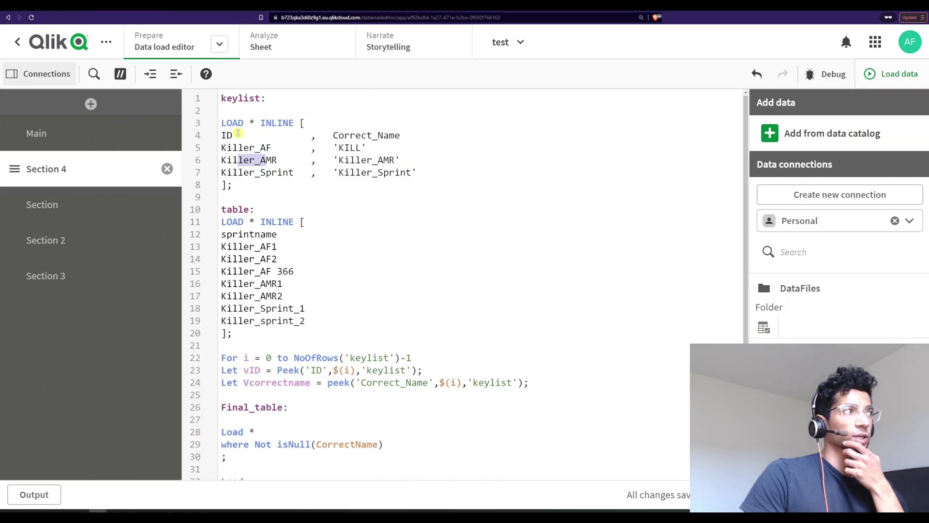
Review how the keylist IDs and correct names are matched to the sprintname values through the Vcorrectname variable and the WildMatch load.
double_click(246, 148)
double_click(359, 149)
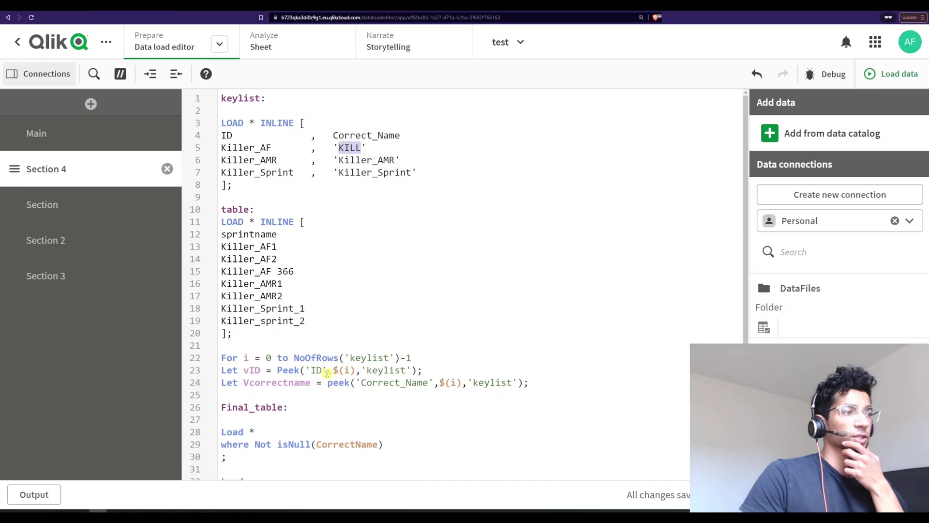
drag(221, 235, 250, 316)
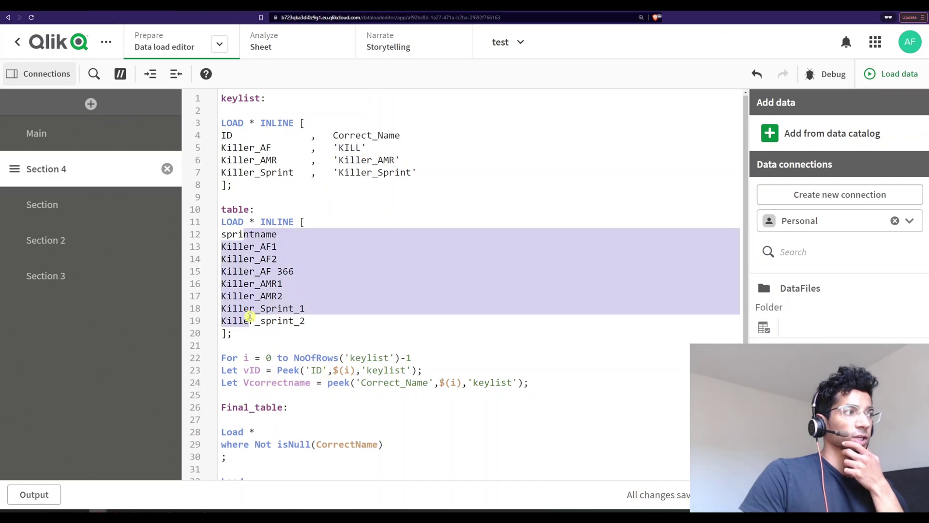
scroll(250, 316, down, 1)
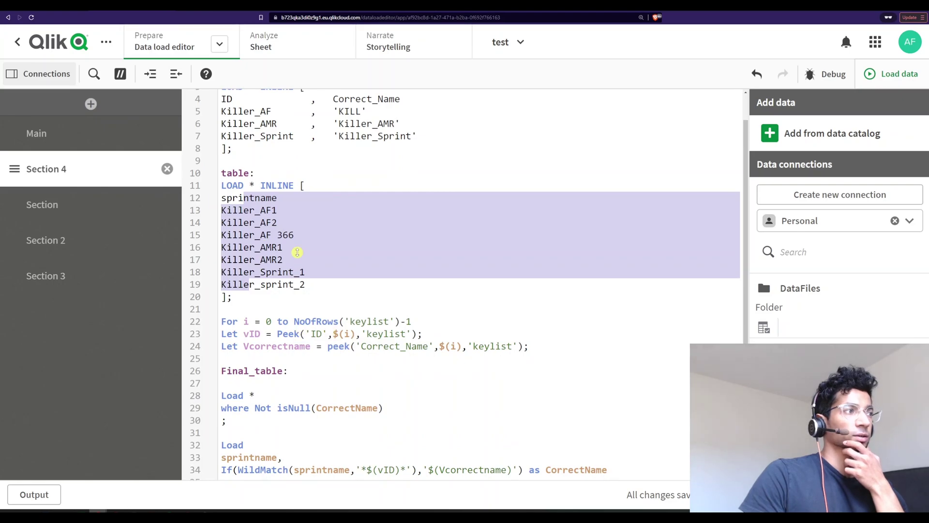
scroll(348, 189, up, 1)
click(341, 150)
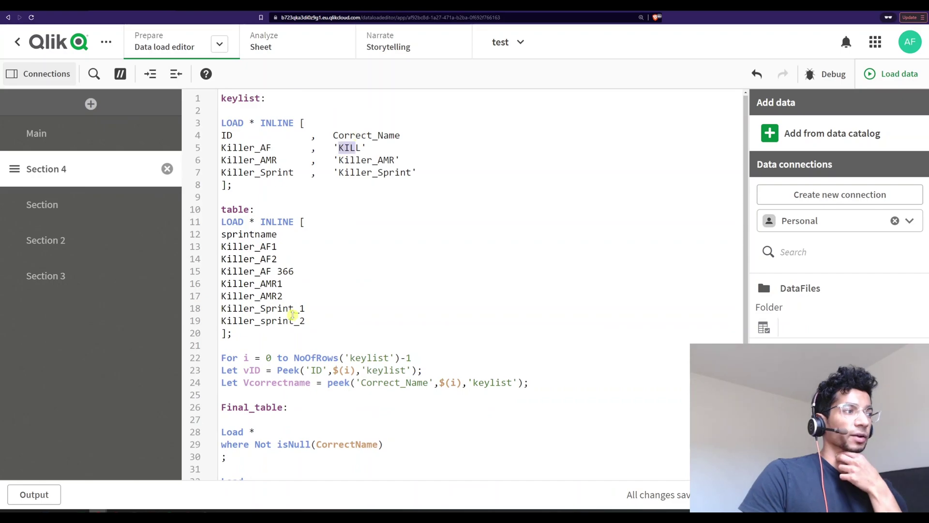
drag(244, 382, 284, 383)
double_click(284, 383)
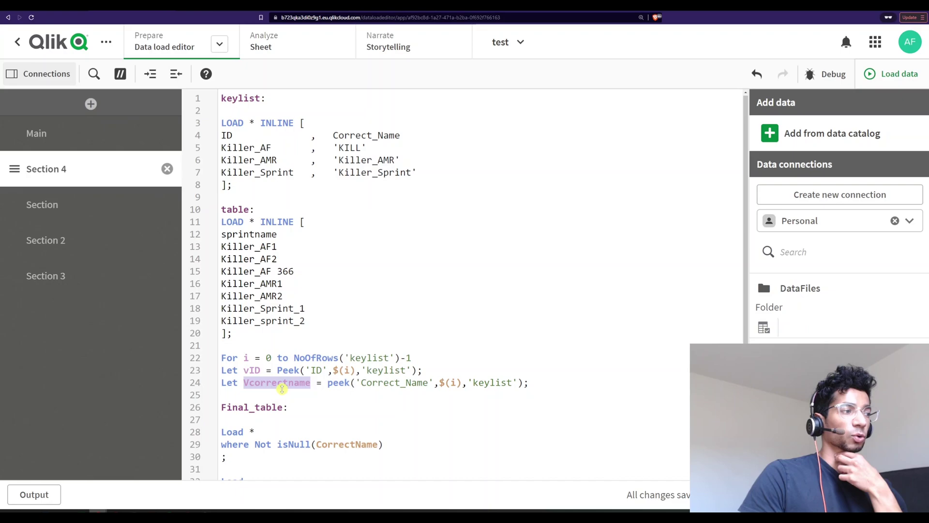
click(333, 388)
scroll(333, 397, down, 2)
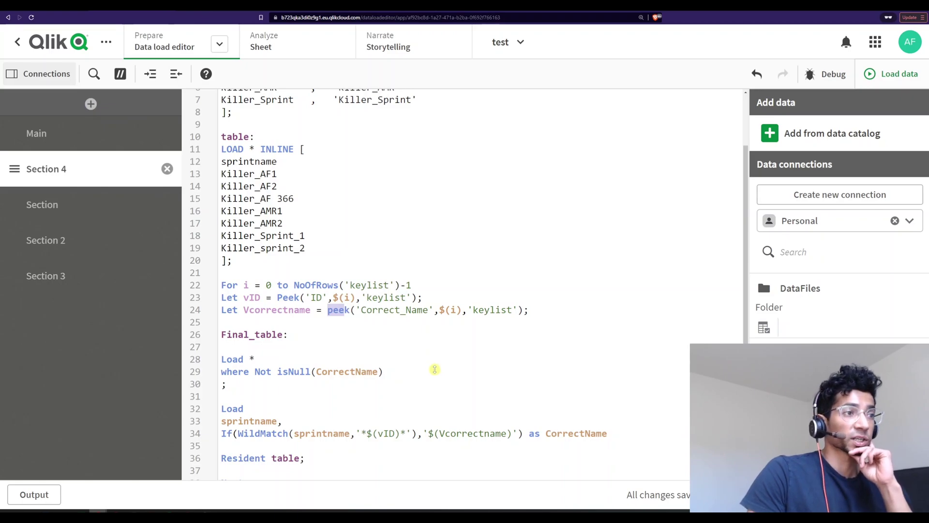
scroll(423, 371, up, 2)
scroll(423, 371, down, 4)
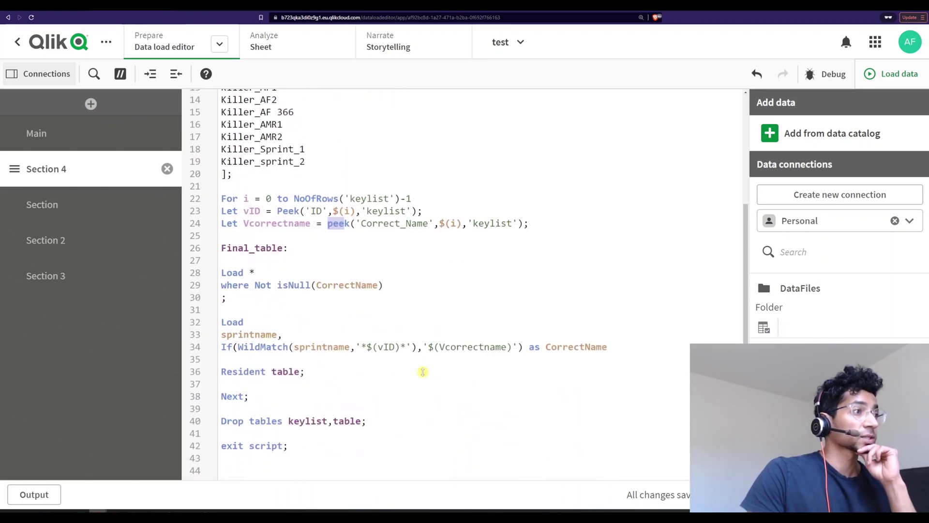